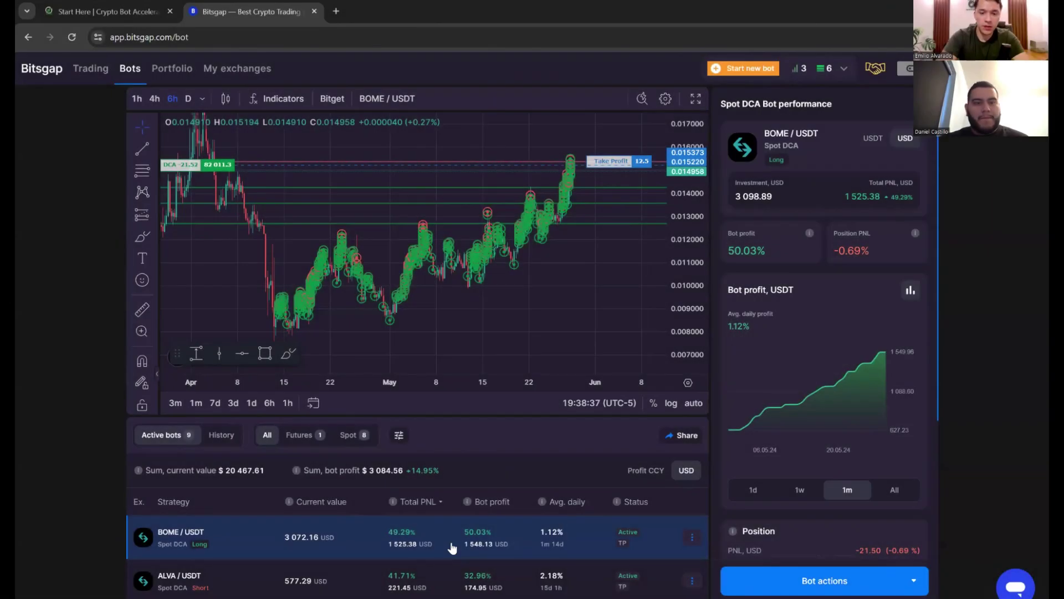
Step: Circle the Current value, Total PNL, Bot profit, Avg. daily and Status headings and key BOME / USDT figures in the active bots table
scroll(452, 547, down, 3)
scroll(451, 549, up, 3)
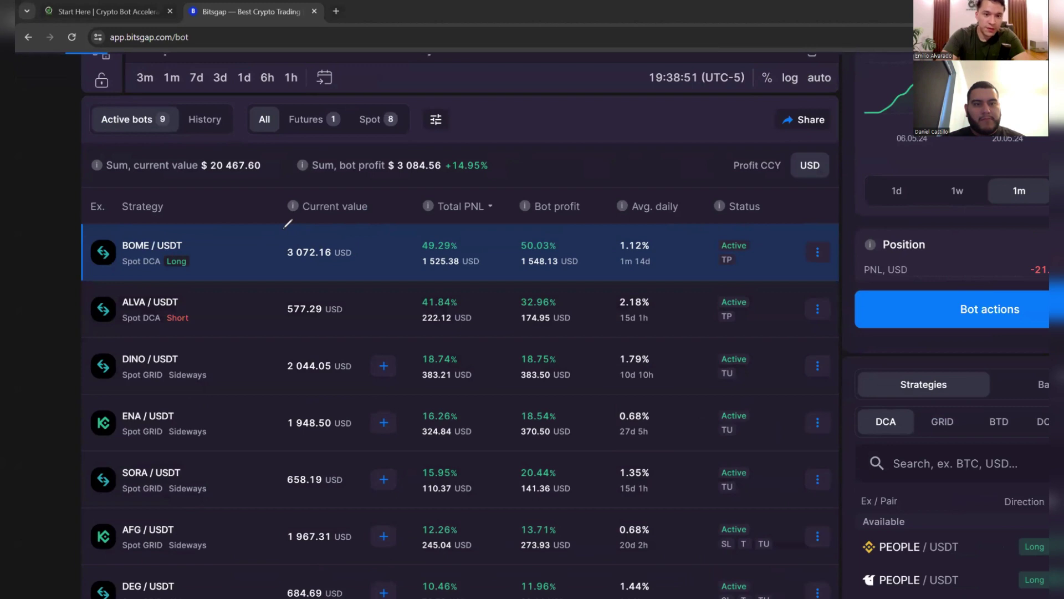
drag(285, 228, 299, 228)
mouse_move(287, 190)
mouse_down()
mouse_move(287, 211)
mouse_move(355, 219)
mouse_move(289, 189)
mouse_up()
mouse_move(424, 185)
mouse_down()
mouse_move(428, 222)
mouse_move(493, 186)
mouse_move(436, 192)
mouse_up()
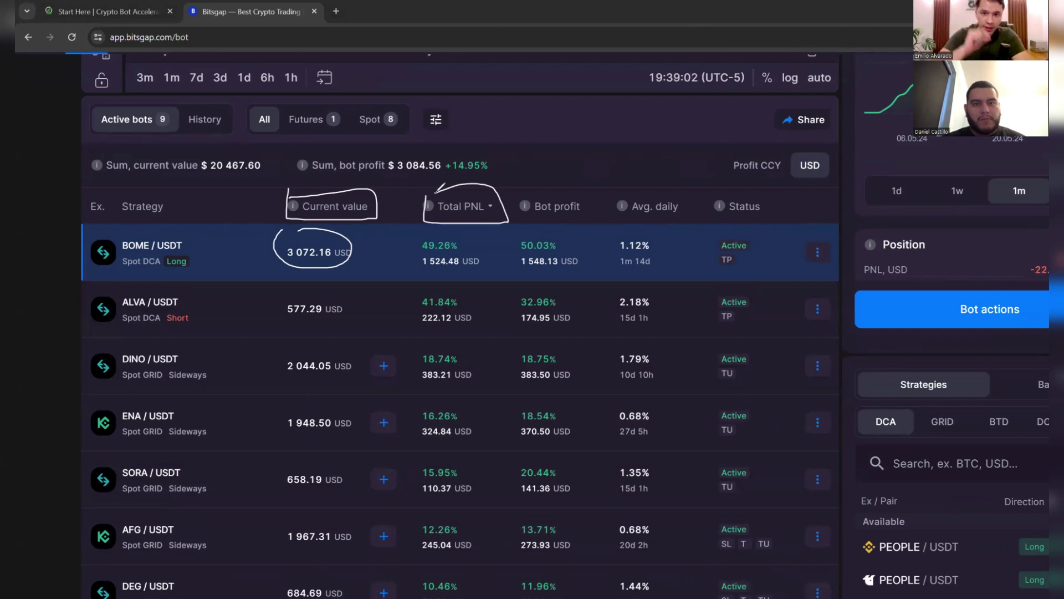
mouse_move(433, 224)
mouse_down()
mouse_move(419, 232)
mouse_move(495, 234)
mouse_move(428, 224)
mouse_up()
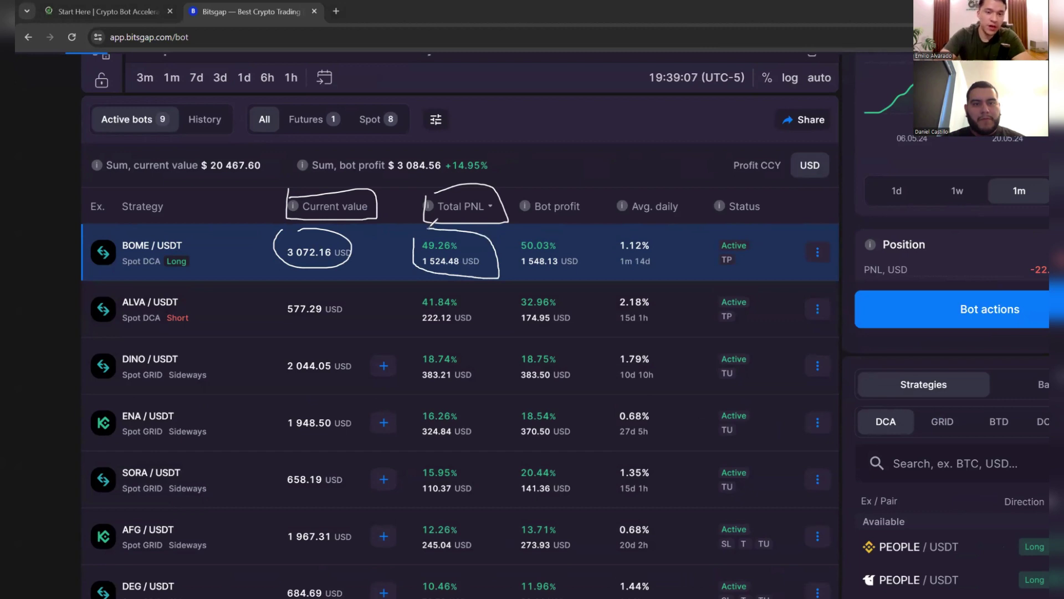
mouse_move(554, 185)
mouse_down()
mouse_move(524, 228)
mouse_move(549, 181)
mouse_move(545, 189)
mouse_up()
key(ctrl+z)
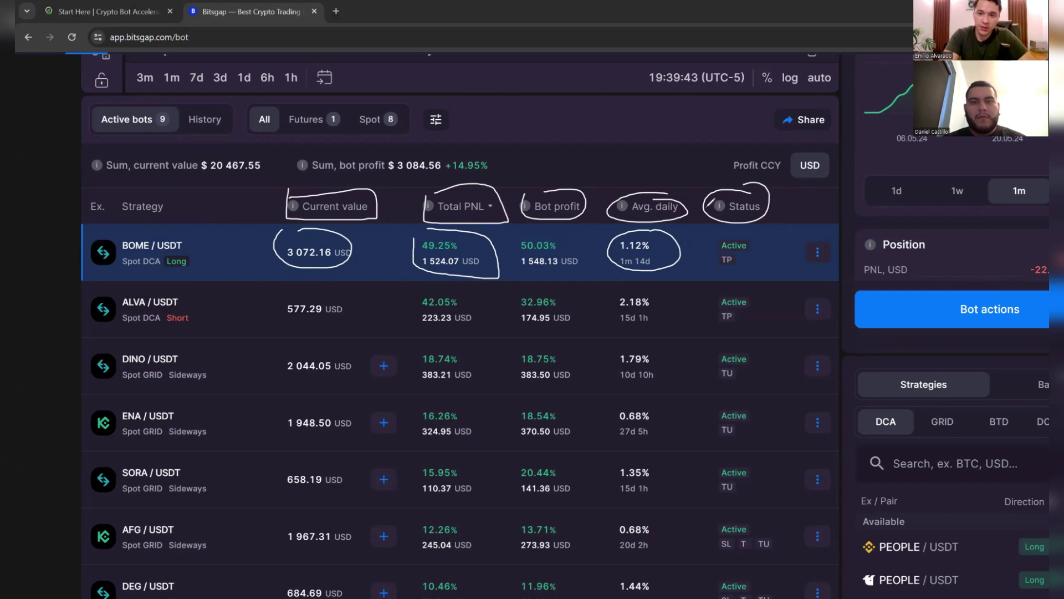
Step: Clear the pen marks and read the explanation of the bot Status abbreviations
scroll(716, 201, up, 3)
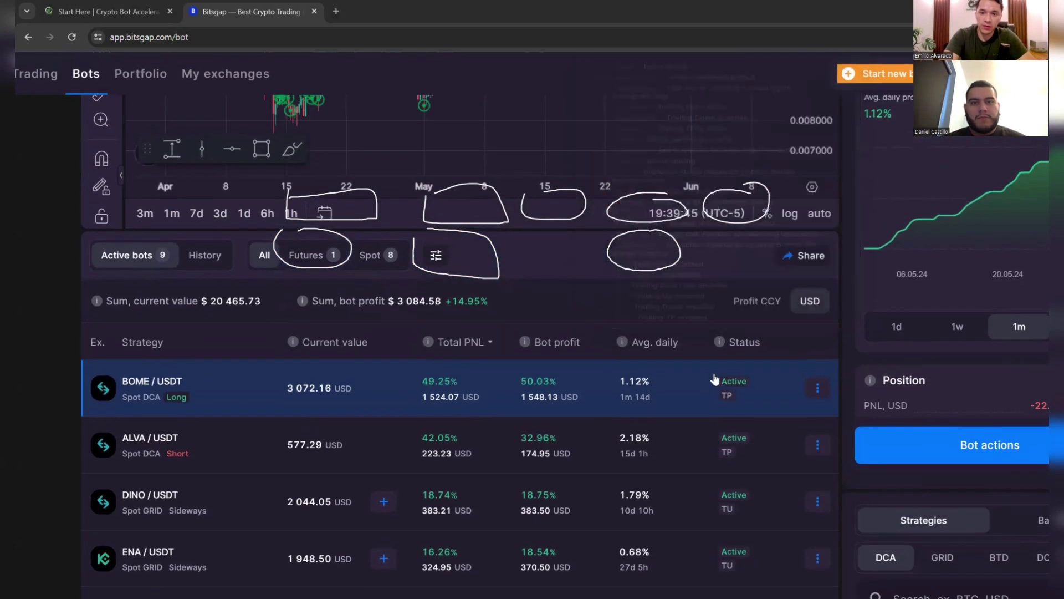
scroll(715, 379, up, 2)
mouse_move(749, 427)
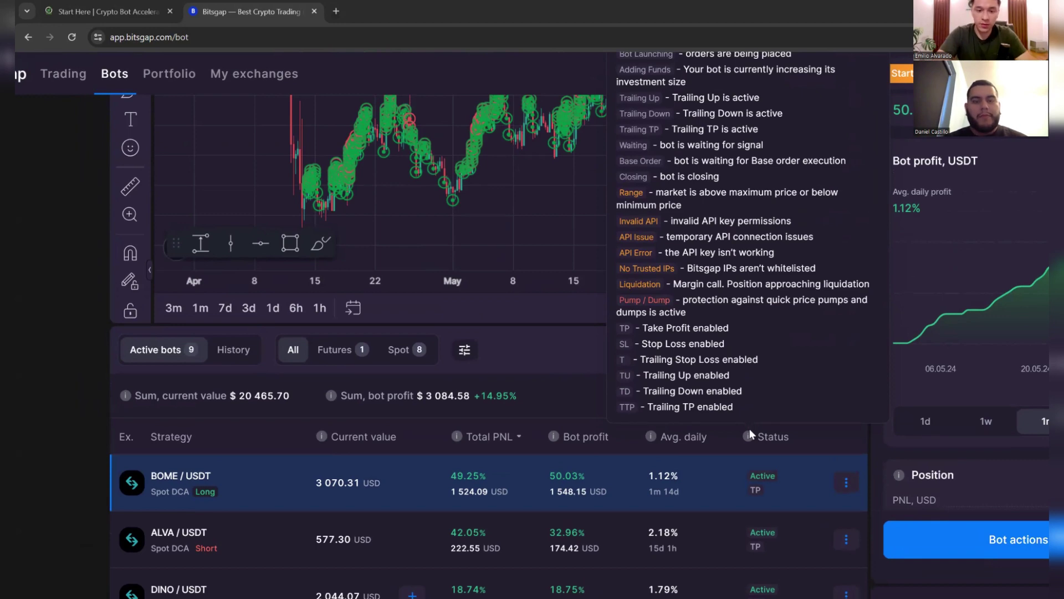
Step: View the DINO / USDT bot and open the ENA / USDT Spot GRID bot from the active bots
scroll(750, 428, down, 3)
scroll(391, 569, down, 1)
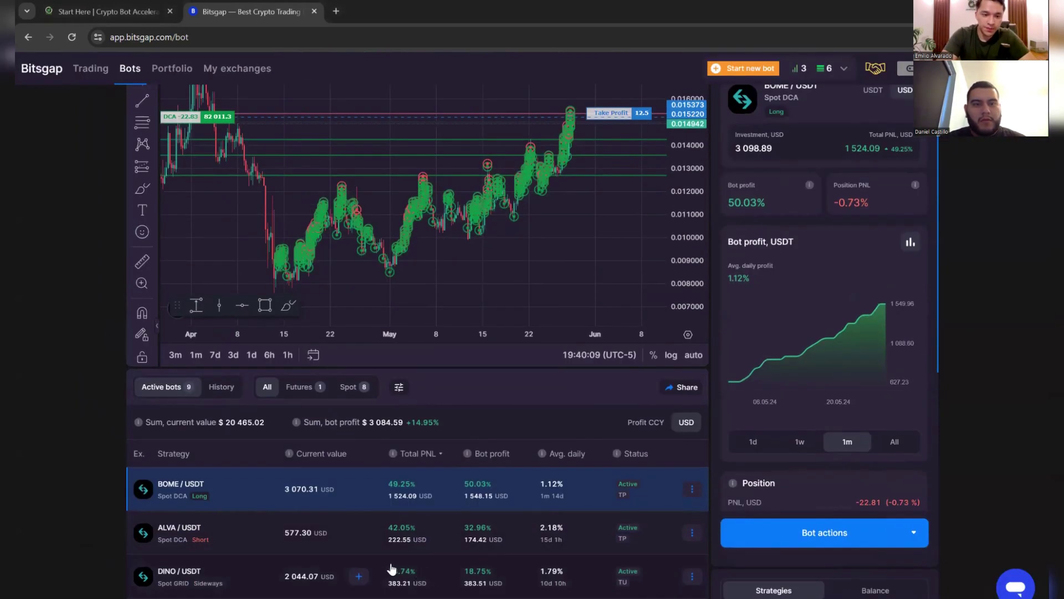
click(392, 568)
scroll(442, 577, down, 3)
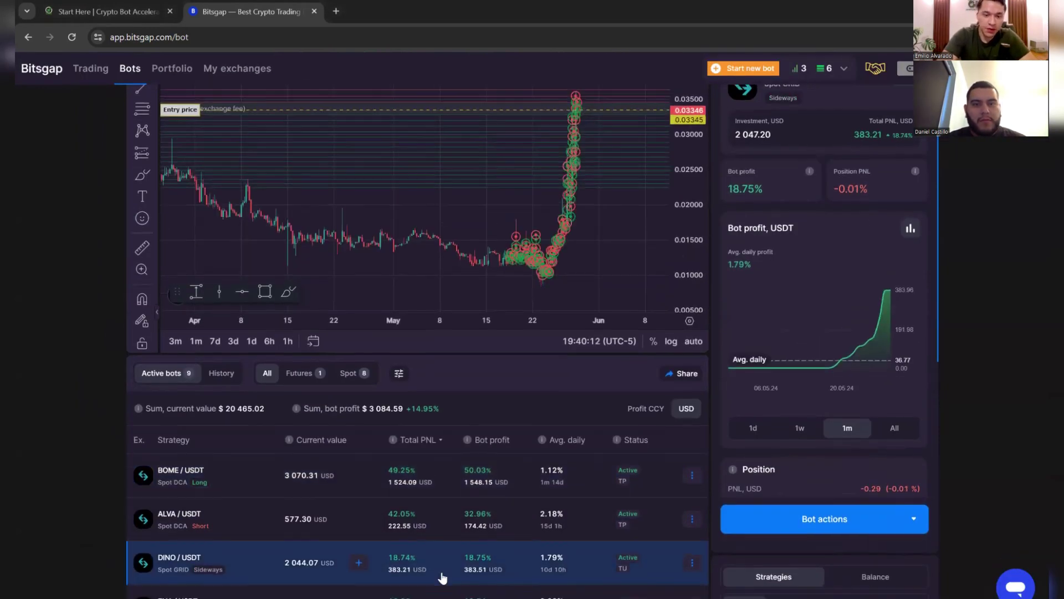
click(456, 460)
scroll(457, 457, up, 4)
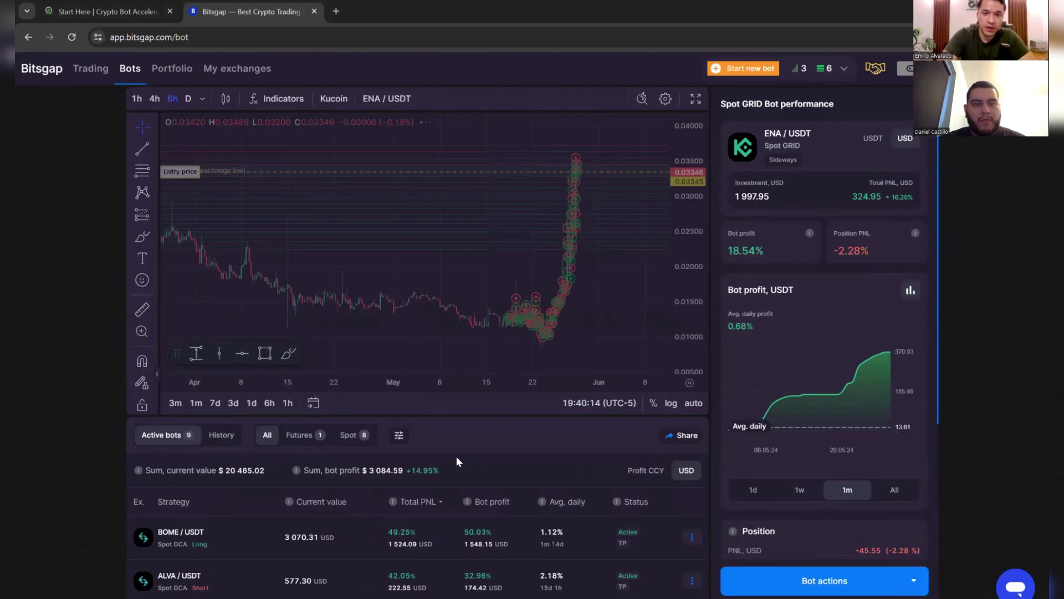
Step: Show the ENA / USDT chart in full screen at the 1h interval, framed on the early May grid trades
drag(682, 325, 687, 230)
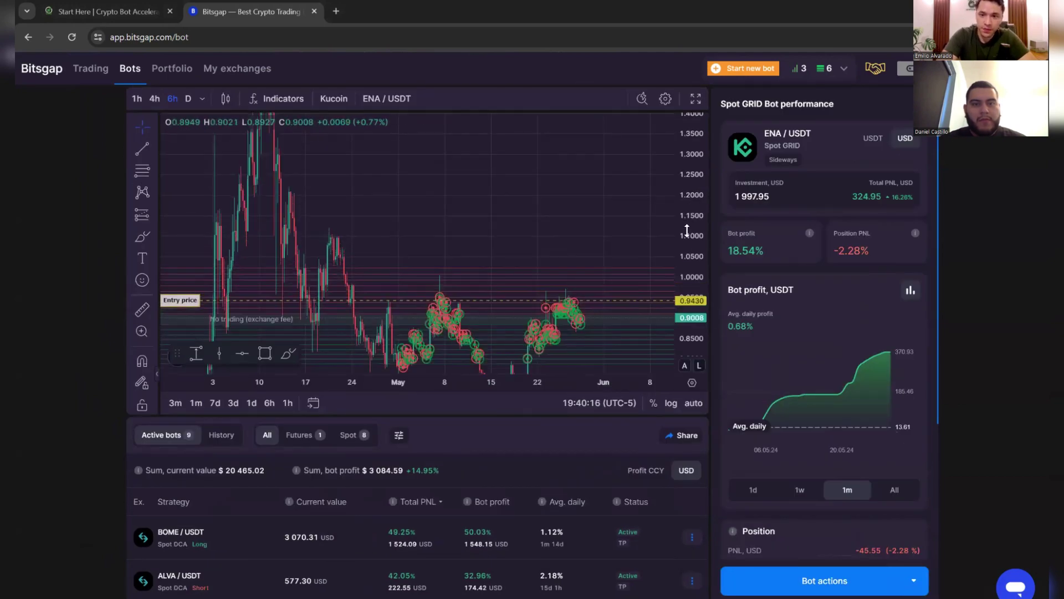
drag(596, 254, 605, 223)
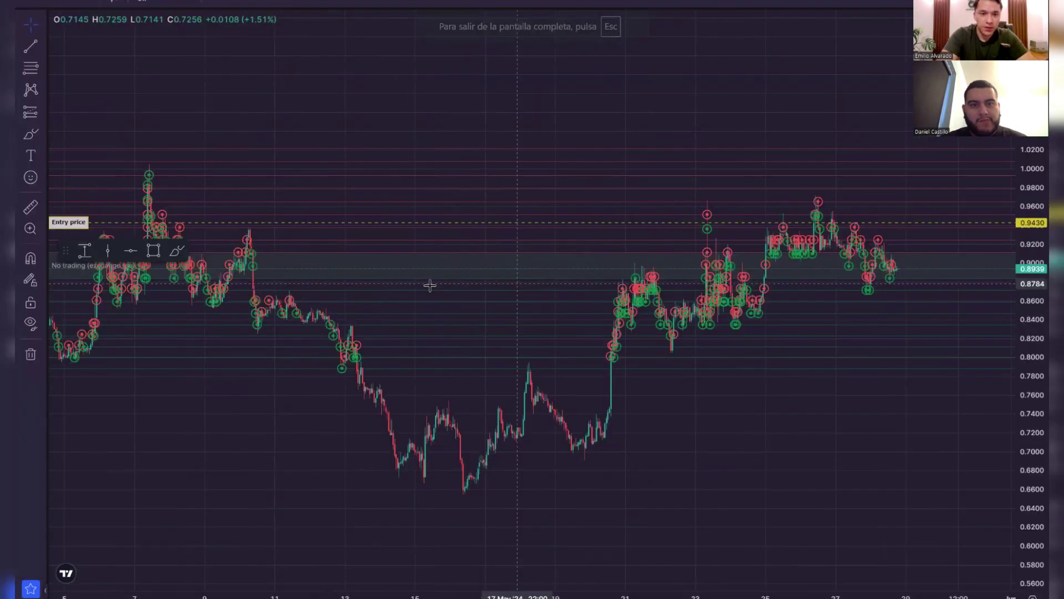
drag(368, 297, 741, 332)
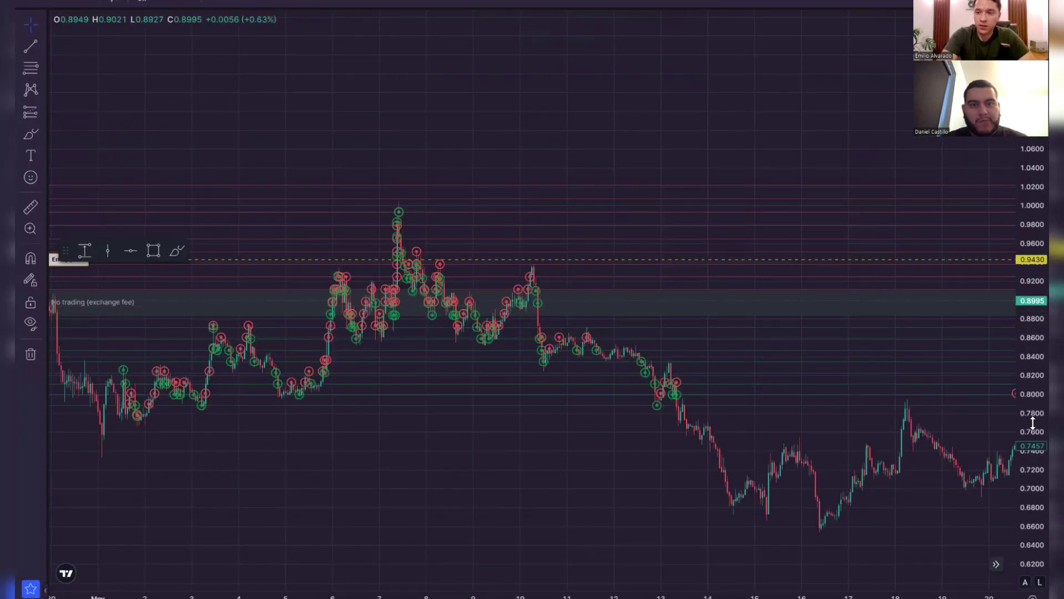
drag(1024, 325, 1024, 172)
scroll(615, 309, up, 3)
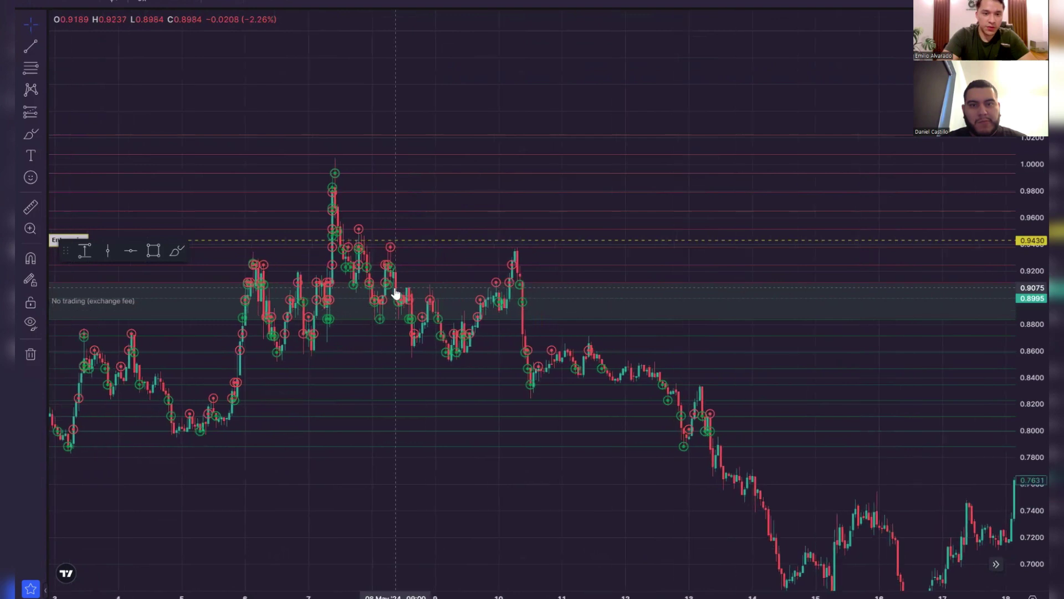
scroll(396, 294, up, 2)
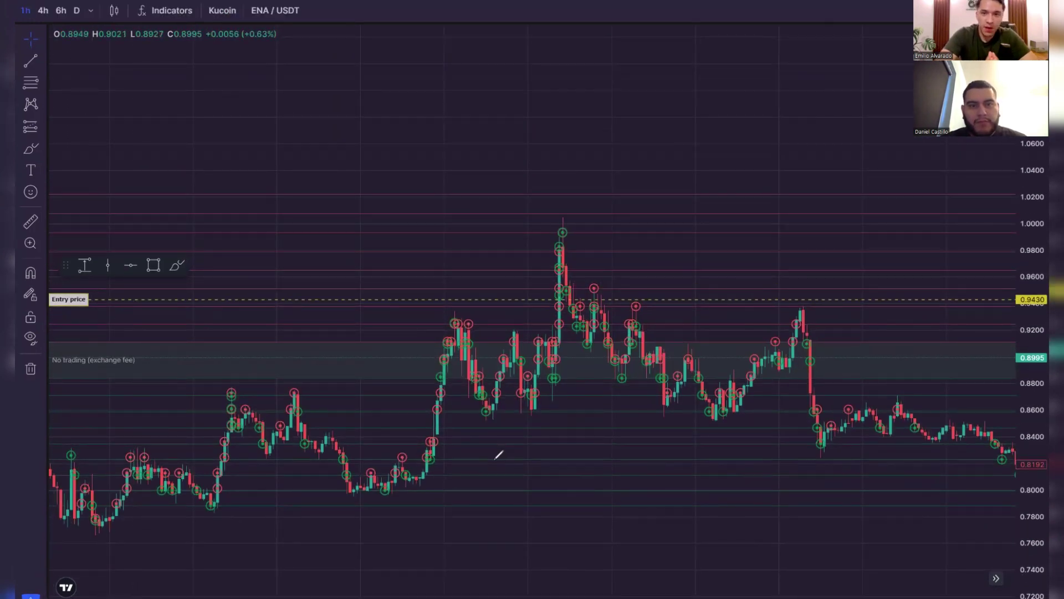
Step: Mark buy points at the early May lows with a B and the sell levels of the first rise with short strokes
drag(207, 518, 200, 533)
drag(374, 499, 382, 485)
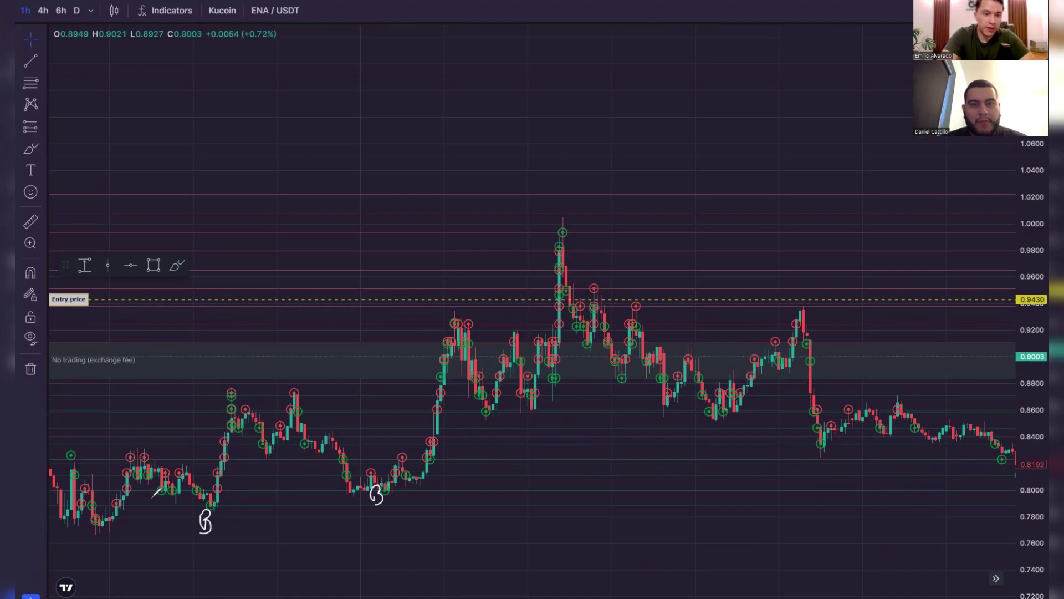
mouse_move(153, 495)
mouse_down()
mouse_move(166, 490)
mouse_move(158, 505)
mouse_move(155, 489)
mouse_up()
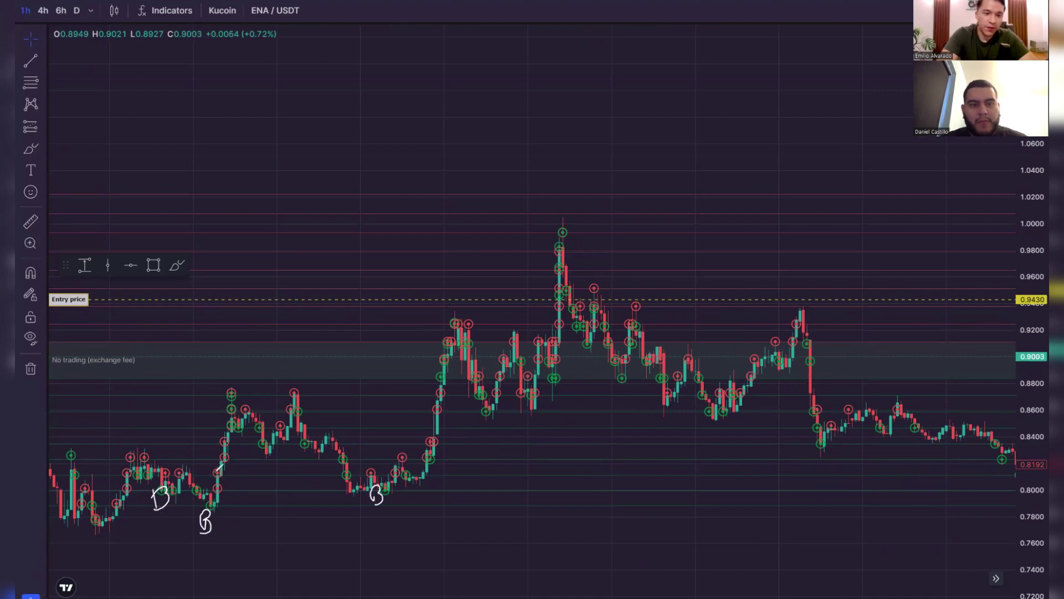
mouse_move(225, 494)
mouse_down()
mouse_move(249, 462)
mouse_move(244, 442)
mouse_move(292, 422)
mouse_up()
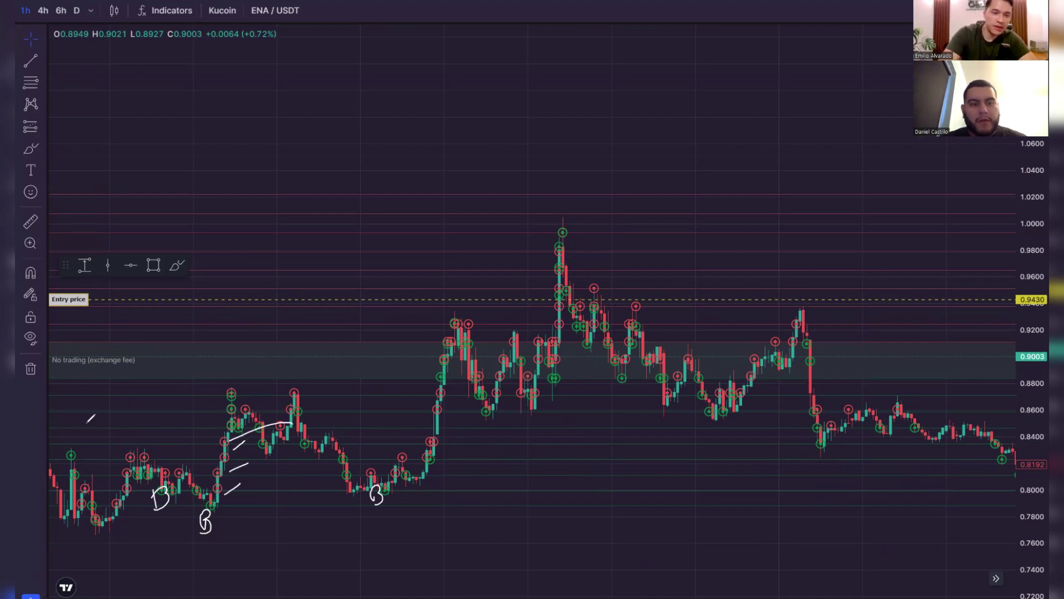
key(Escape)
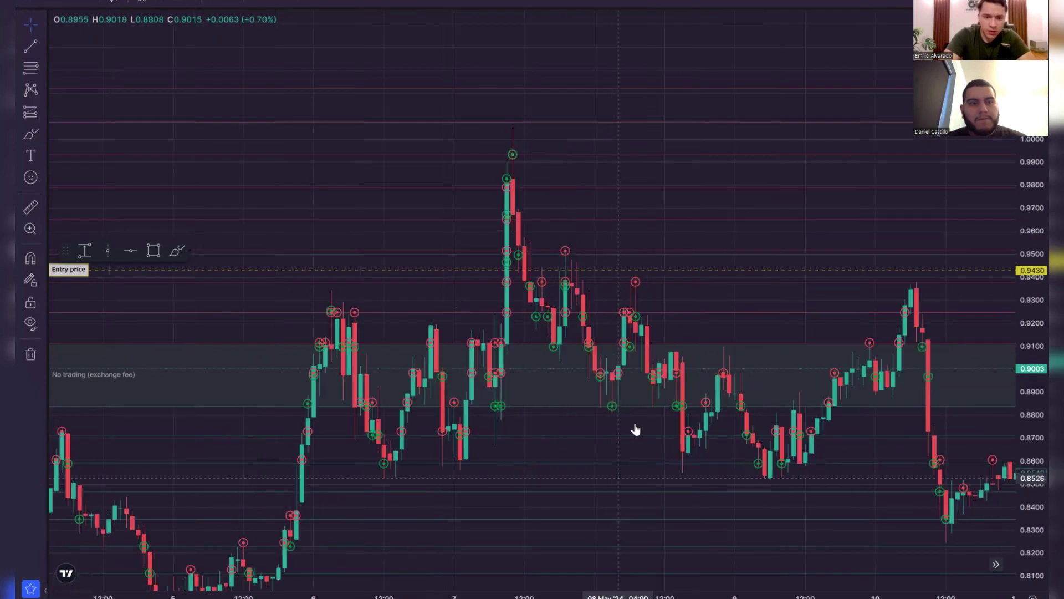
Step: Mark the successive buy orders on the decline after 4 May and the sell orders on the following rise in a close-up
scroll(634, 428, up, 3)
drag(432, 377, 786, 257)
drag(470, 399, 540, 318)
scroll(1031, 314, up, 3)
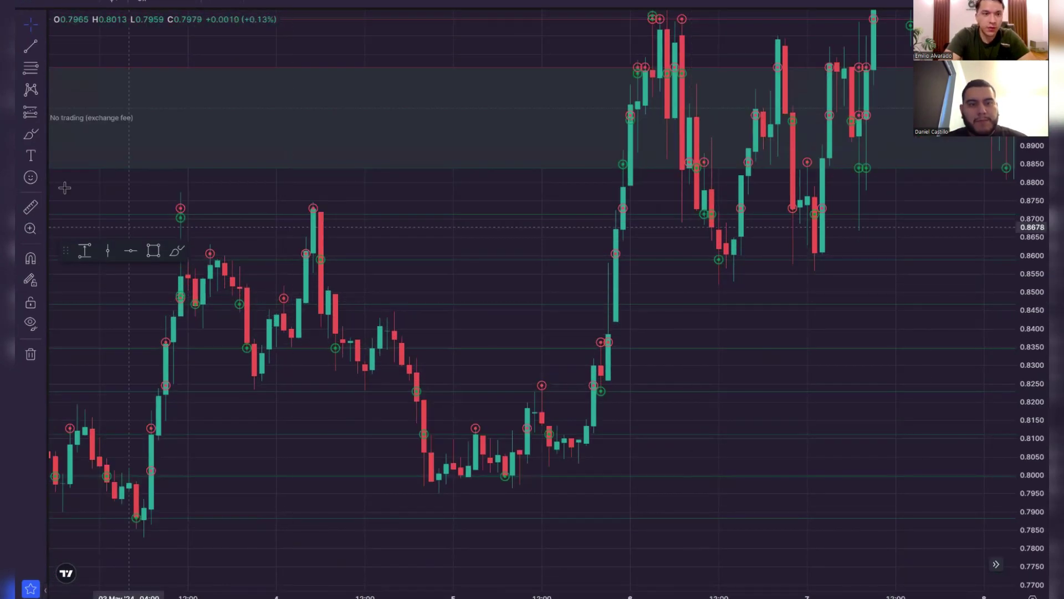
scroll(48, 161, up, 1)
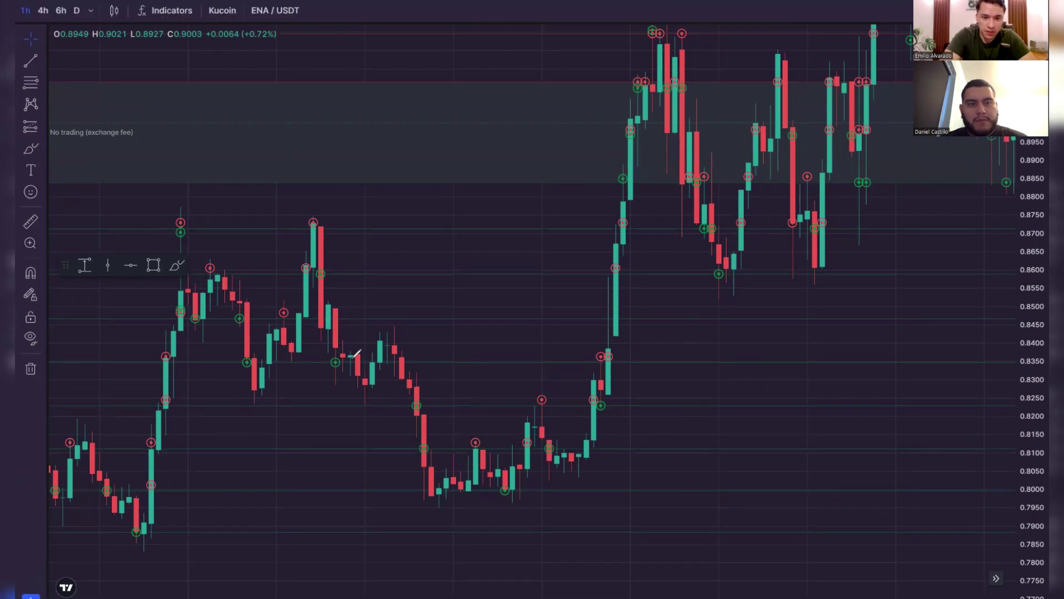
drag(351, 358, 372, 338)
drag(417, 401, 460, 362)
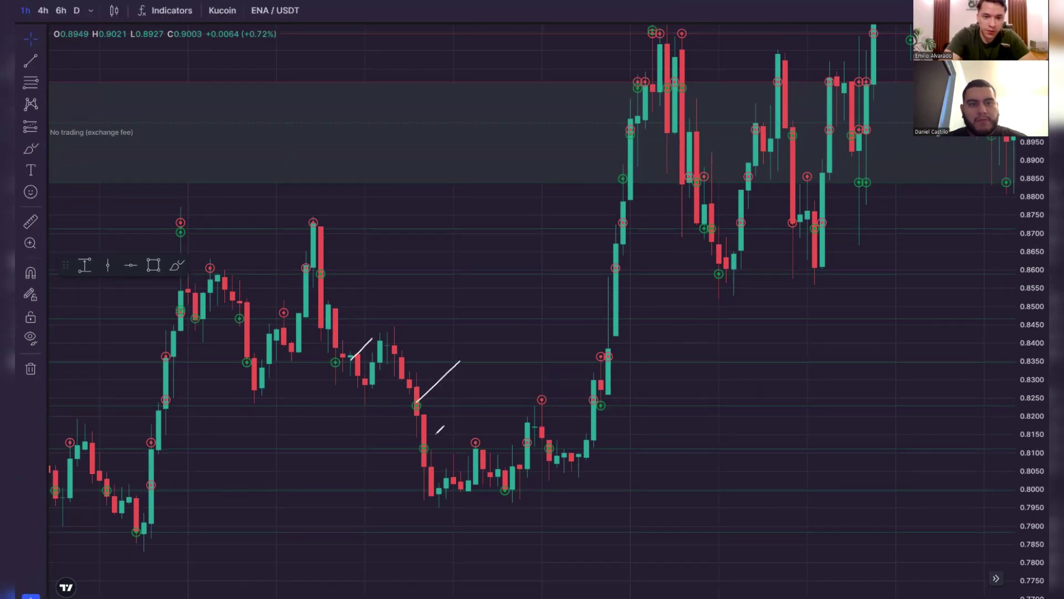
drag(424, 447, 458, 410)
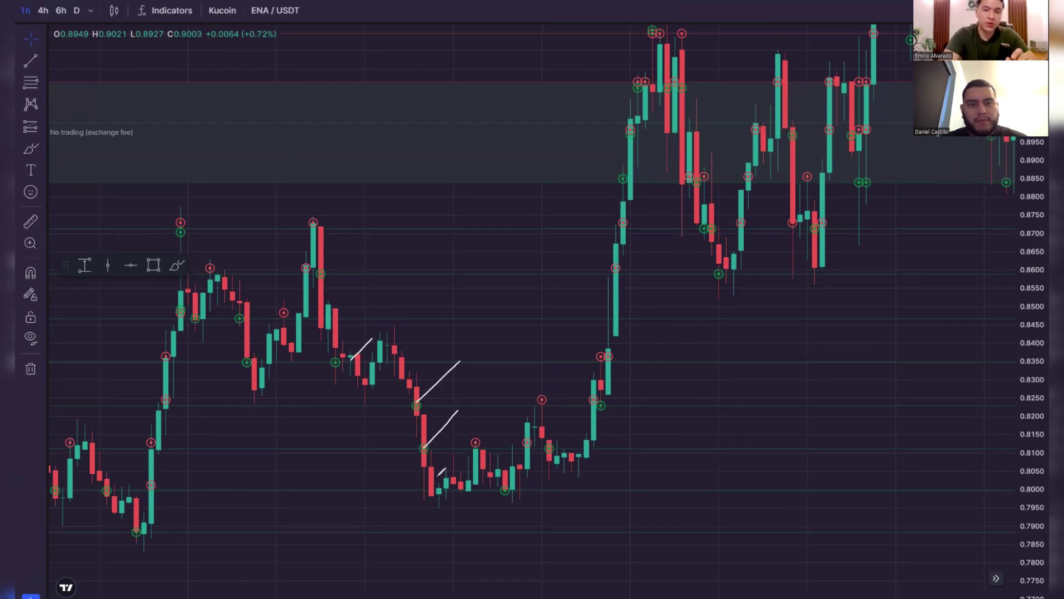
mouse_move(483, 434)
mouse_down()
mouse_move(459, 458)
mouse_move(481, 437)
mouse_move(538, 435)
mouse_up()
drag(535, 387, 591, 397)
drag(590, 337, 596, 332)
key(e)
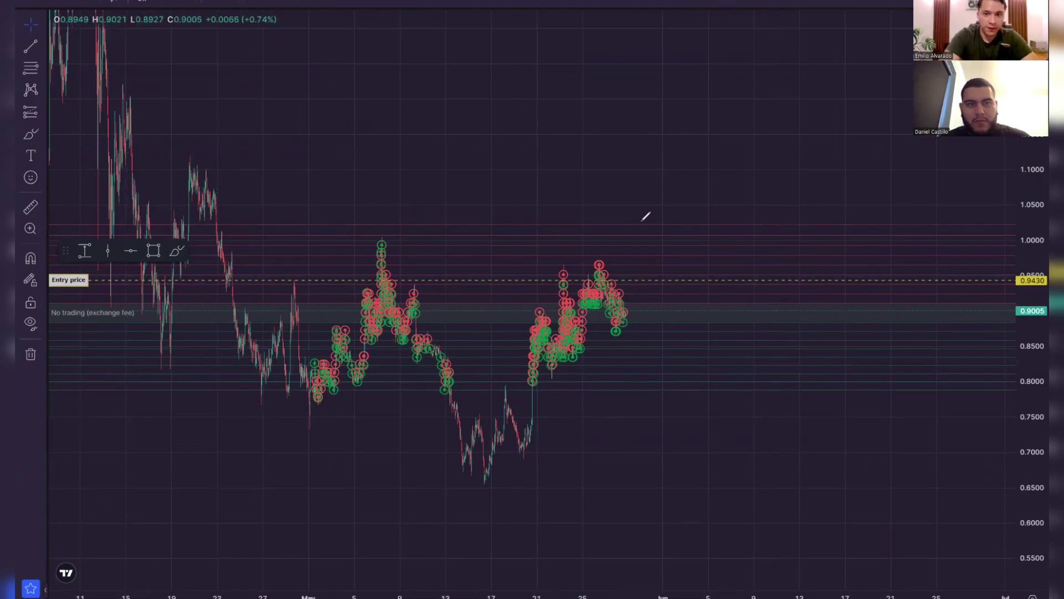
Step: Bracket the full grid range beside the latest trades, add diagonal strokes next to it, and write 65% underneath
drag(635, 222, 635, 390)
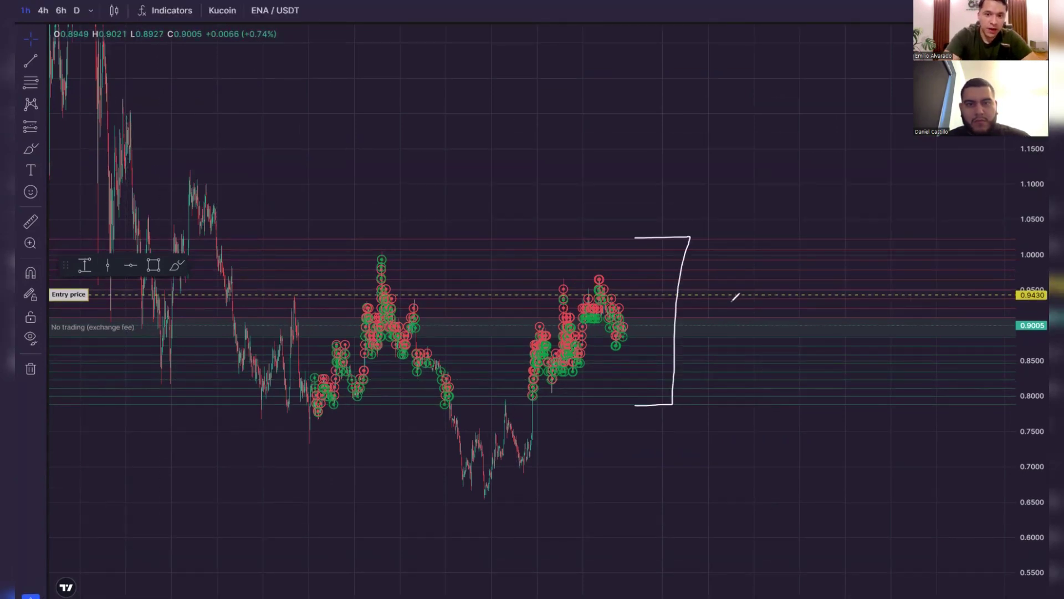
drag(715, 274, 745, 253)
drag(726, 286, 751, 257)
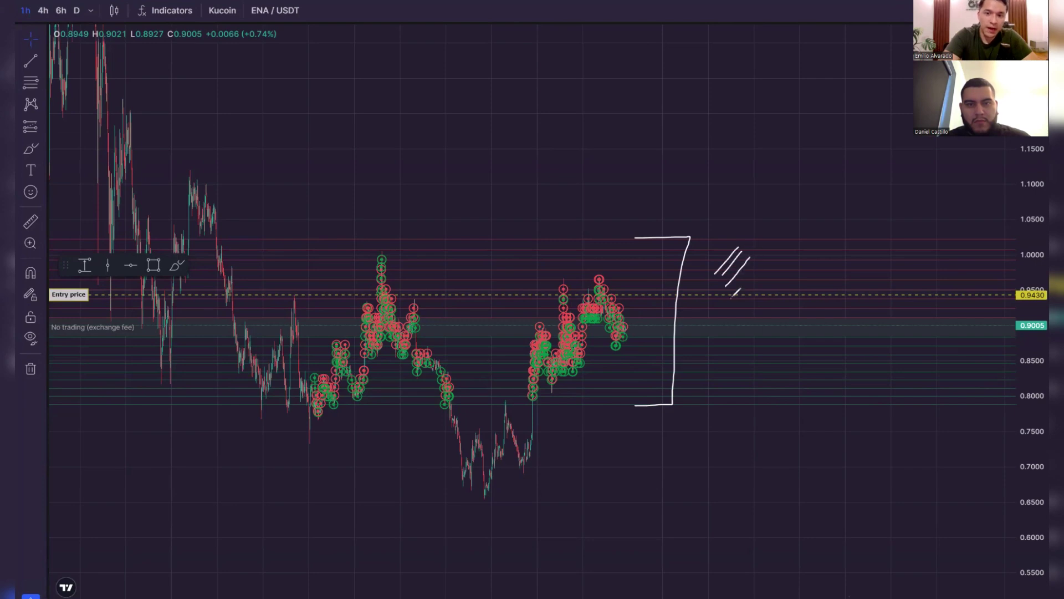
drag(730, 298, 743, 281)
mouse_move(577, 430)
mouse_down()
mouse_move(554, 469)
mouse_move(566, 463)
mouse_up()
drag(596, 438, 589, 478)
mouse_move(615, 438)
mouse_down()
mouse_move(611, 487)
mouse_move(623, 489)
mouse_up()
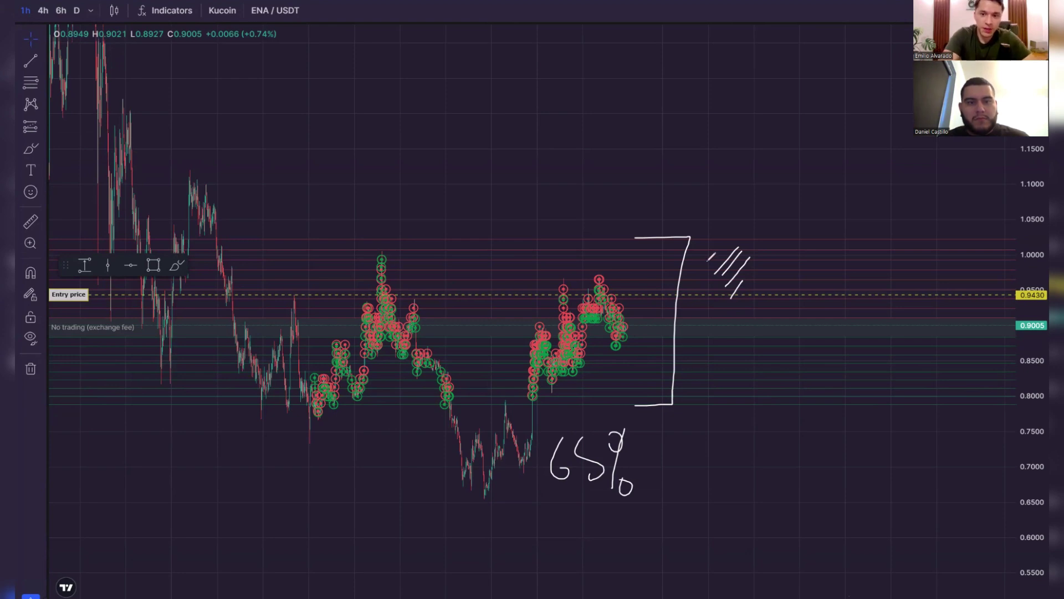
Step: Measure the grid's price range from 1.0239 down to 0.7909 and clear the pen marks
shift+click(659, 238)
click(691, 389)
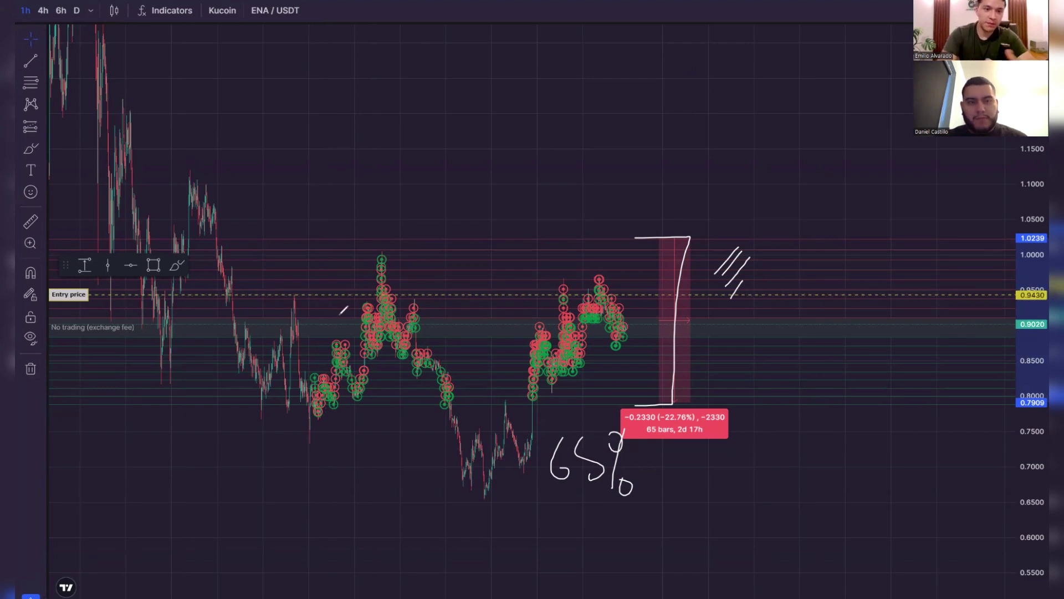
mouse_move(291, 242)
mouse_down()
mouse_move(232, 519)
mouse_move(297, 582)
mouse_move(298, 596)
mouse_up()
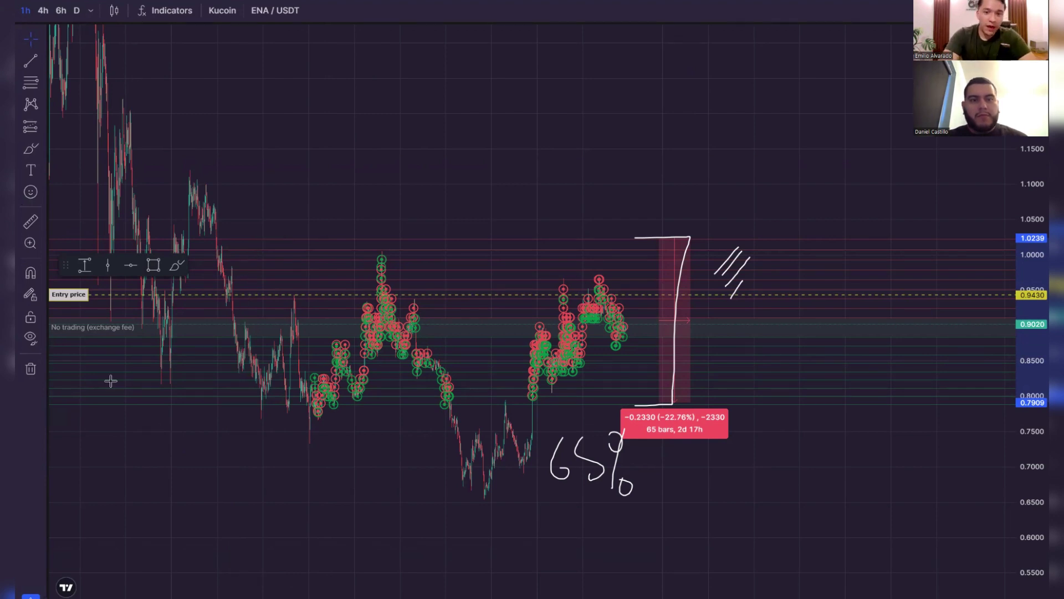
scroll(881, 361, down, 1)
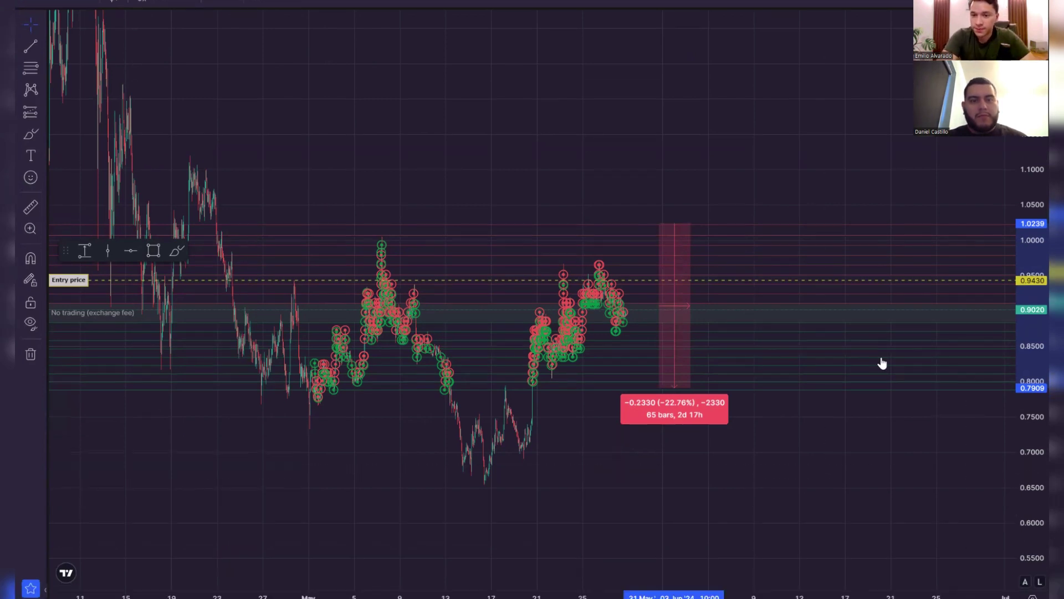
Step: Mark the upper grid levels with diagonal strokes beside the measured range and leave the full-screen chart
scroll(764, 351, up, 5)
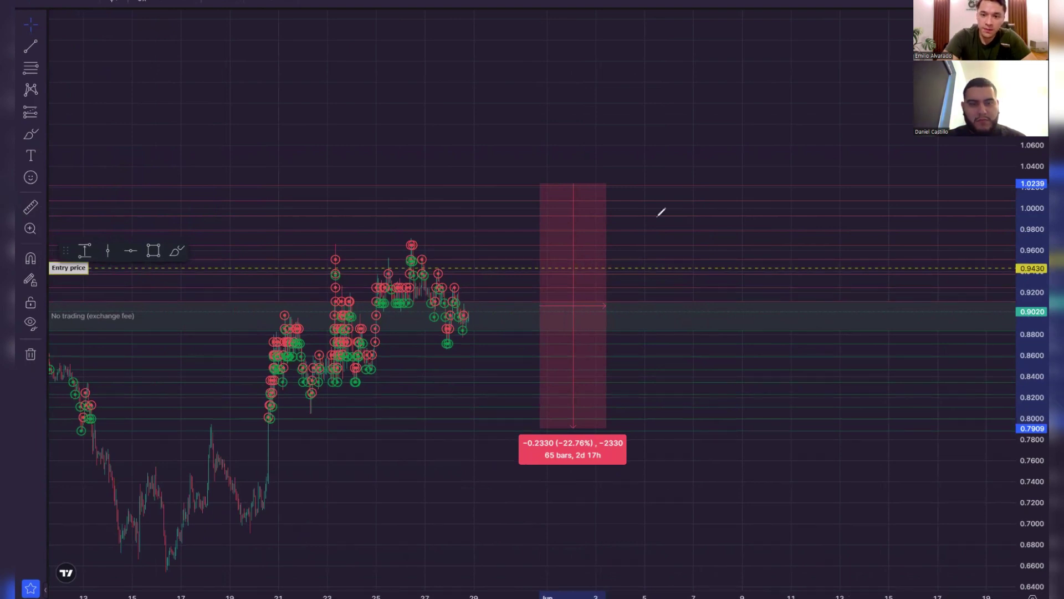
drag(657, 218, 673, 206)
drag(668, 252, 678, 243)
mouse_move(677, 292)
mouse_down()
mouse_move(701, 267)
mouse_move(686, 303)
mouse_move(715, 276)
mouse_up()
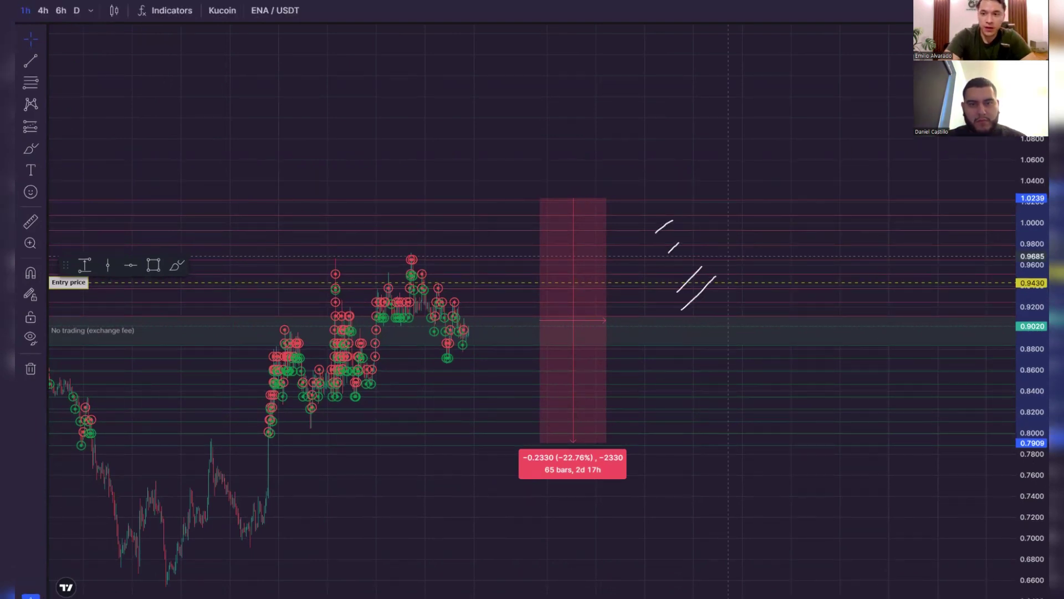
key(Escape)
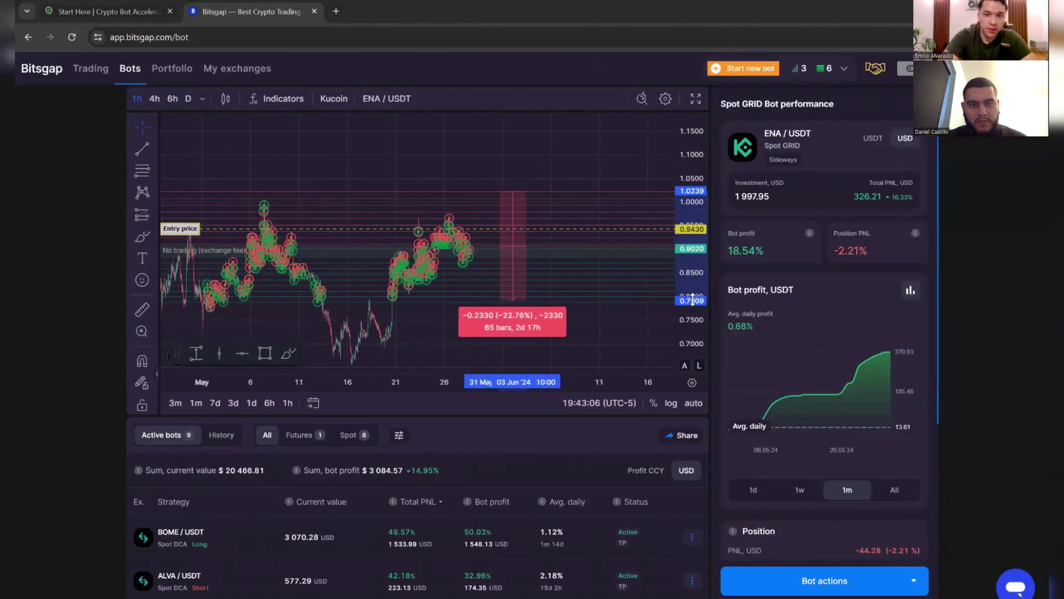
Step: Dismiss the range measurement and examine the 27–28 May candles and trades around the no-trading zone up close
drag(691, 299, 691, 150)
scroll(539, 186, up, 10)
click(388, 249)
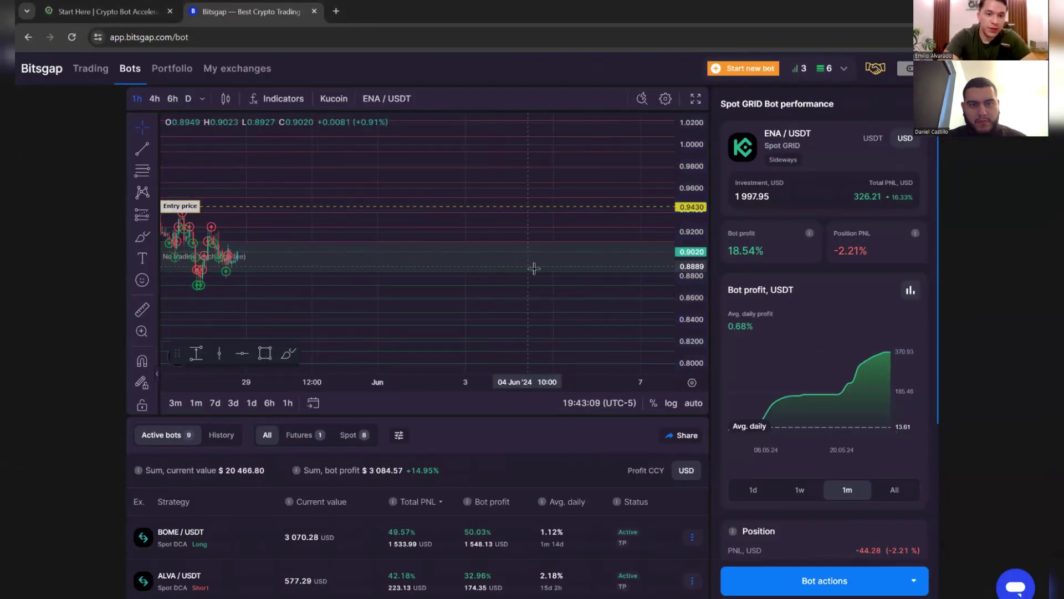
drag(535, 267, 711, 226)
drag(680, 266, 668, 92)
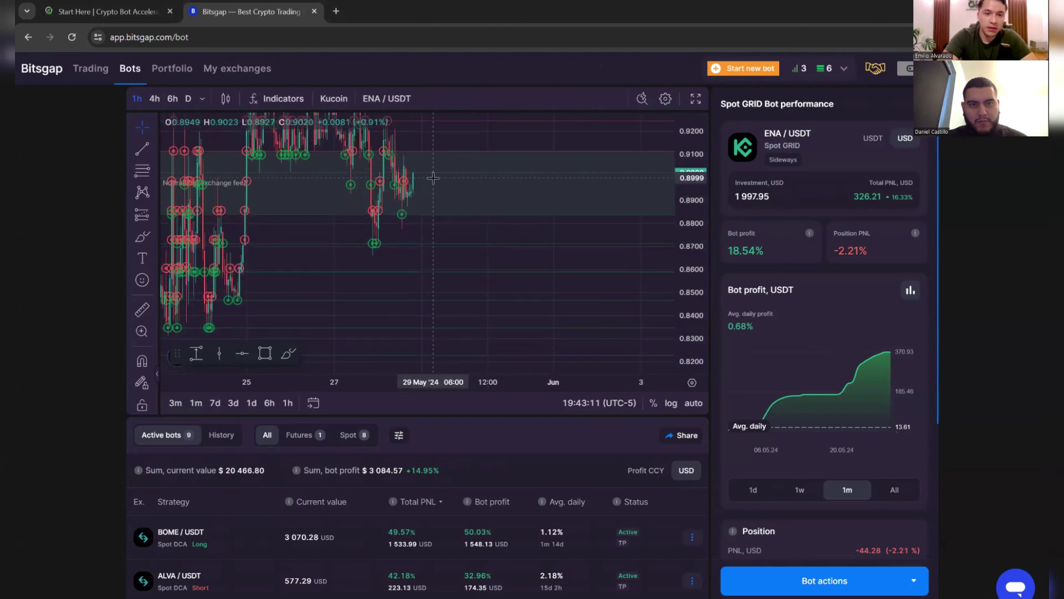
scroll(433, 178, up, 5)
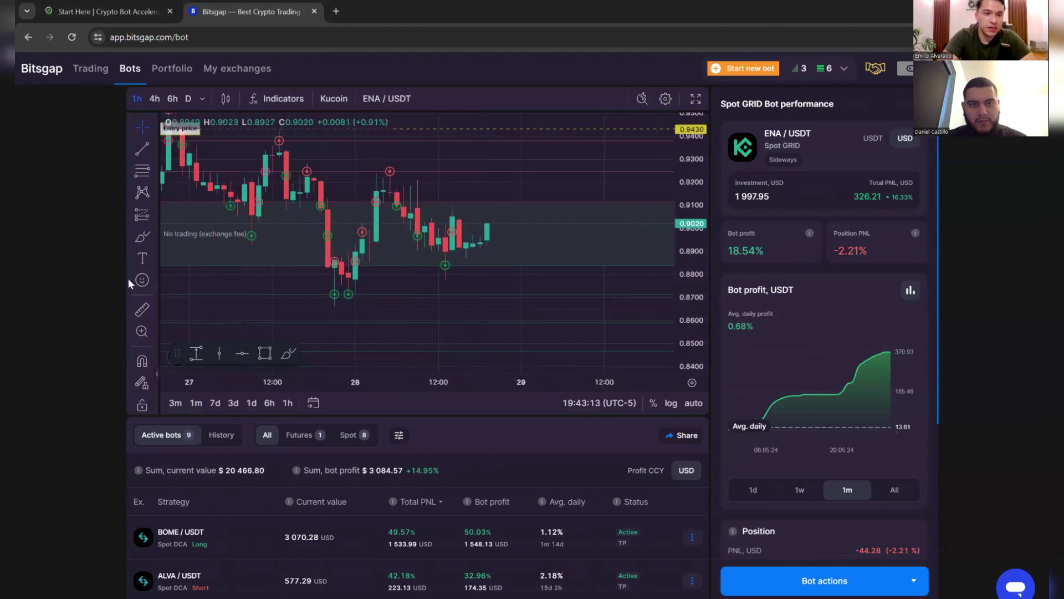
Step: Circle the 28 May low's buy trades and the sell trade above them, and write 65% beside an arrow
drag(344, 296, 339, 294)
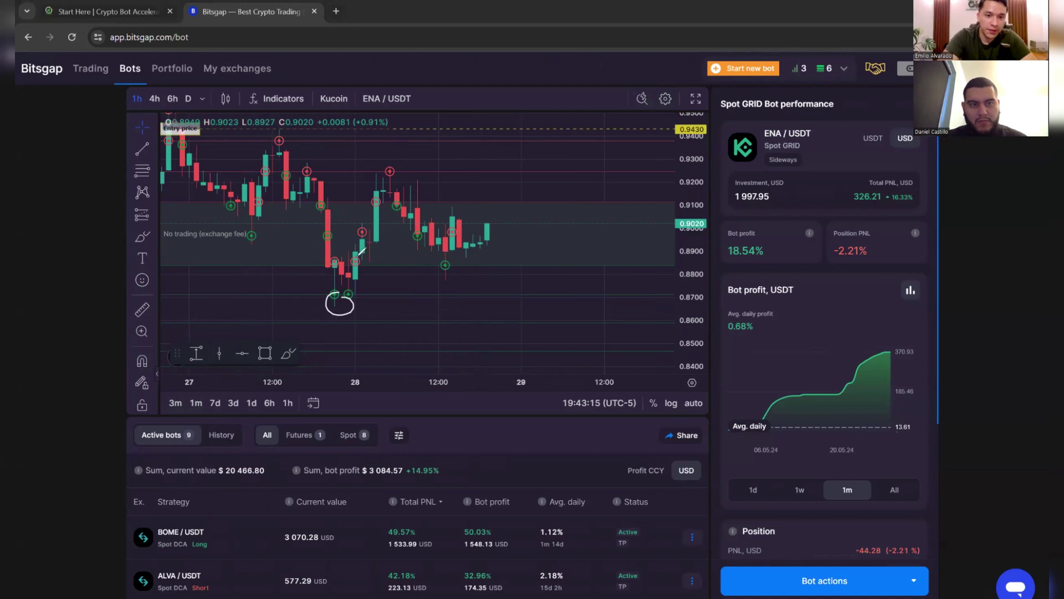
drag(355, 255, 363, 253)
mouse_move(383, 290)
mouse_down()
mouse_move(408, 284)
mouse_move(400, 296)
mouse_move(447, 277)
mouse_move(458, 294)
mouse_move(465, 277)
mouse_move(480, 277)
mouse_move(486, 296)
mouse_move(502, 286)
mouse_up()
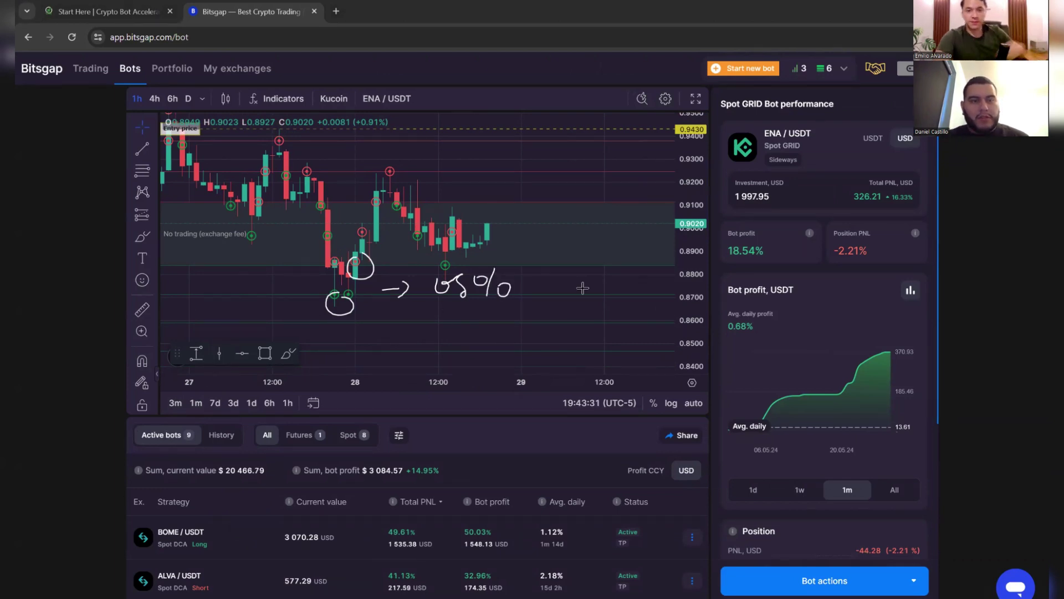
Step: Draw a rectangle around the lone buy trade at the start of 22 May, from about 0.8403 to 0.8271
scroll(582, 290, down, 10)
drag(698, 190, 687, 338)
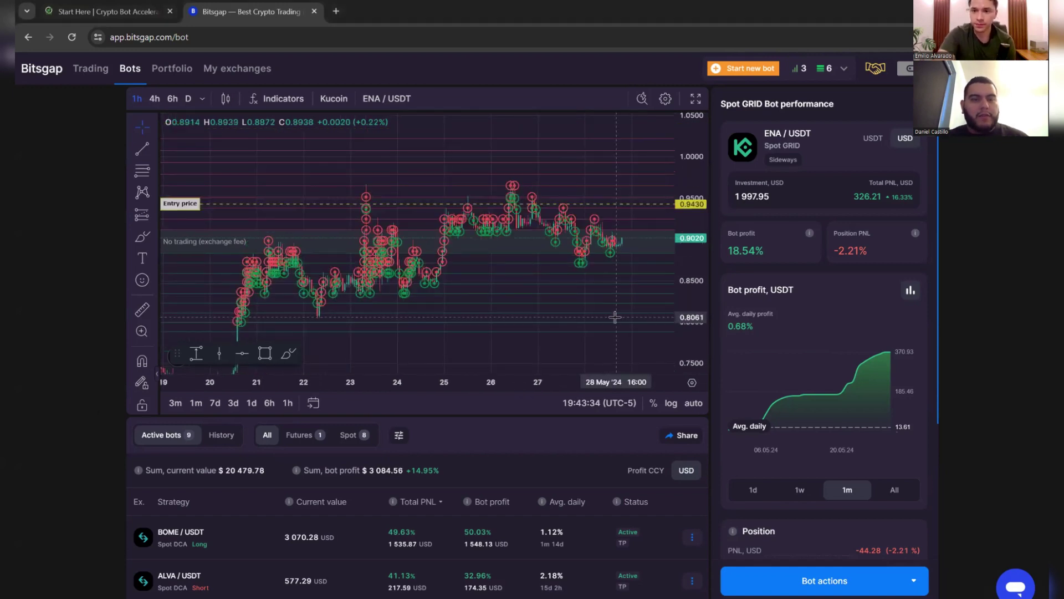
scroll(615, 317, down, 2)
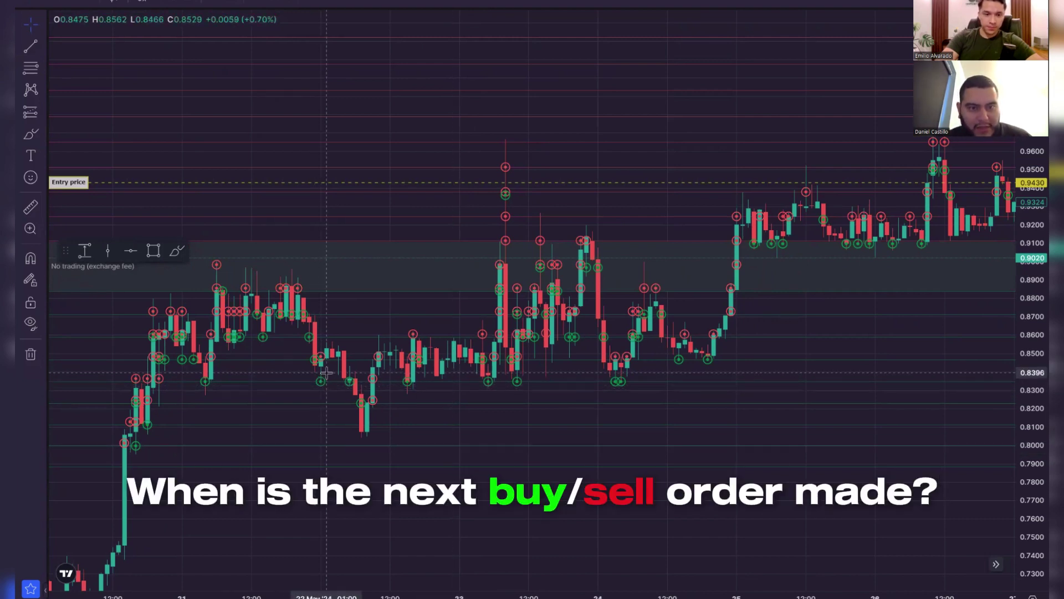
click(151, 254)
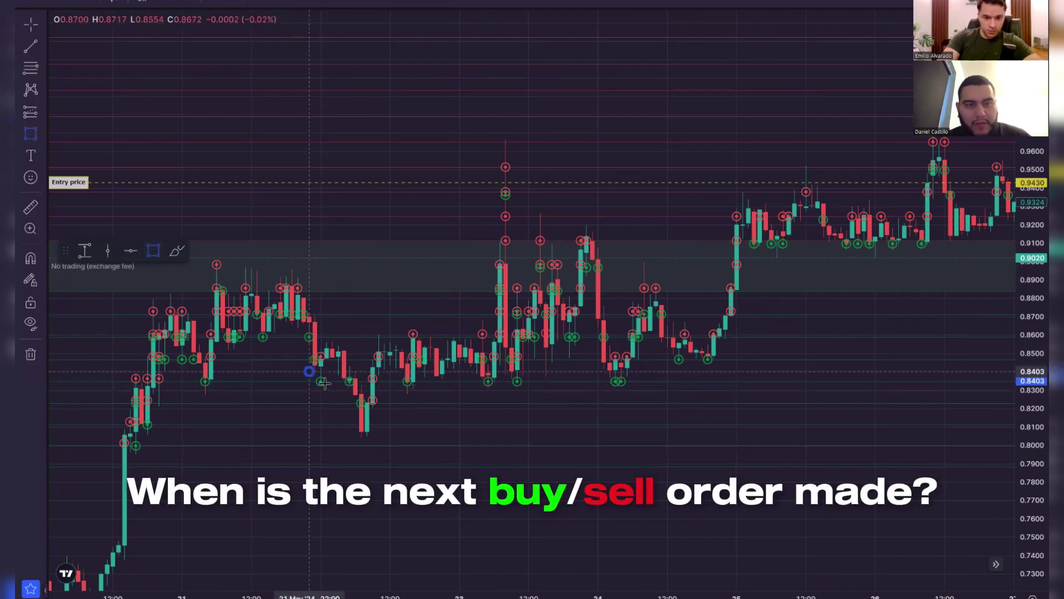
drag(309, 370, 334, 396)
Step: Give the rectangle around the 22 May buy trade a white border and a transparent fill
click(428, 46)
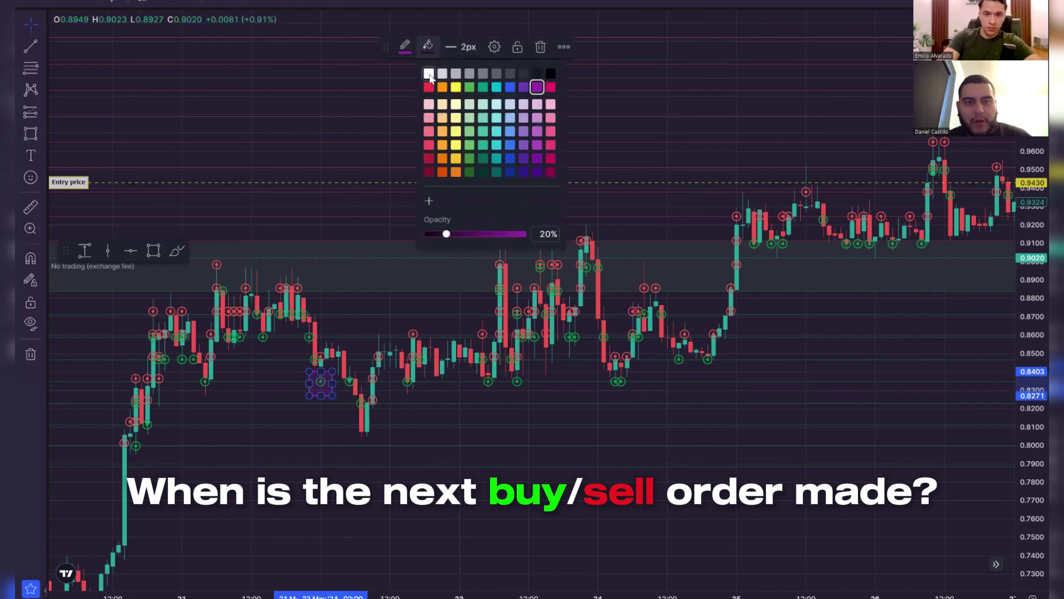
click(431, 74)
click(405, 46)
click(409, 74)
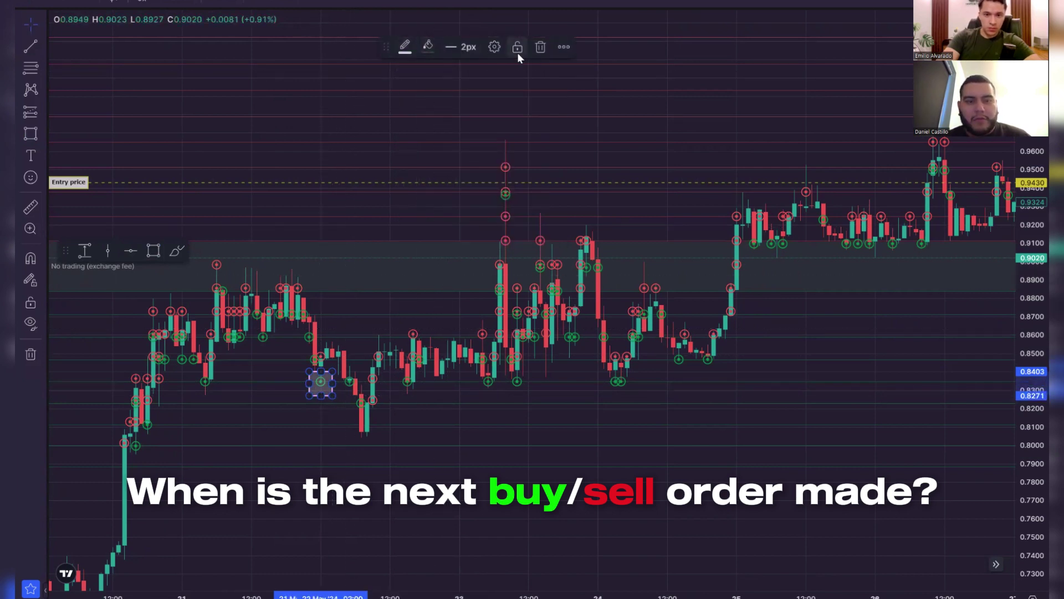
click(428, 46)
click(459, 346)
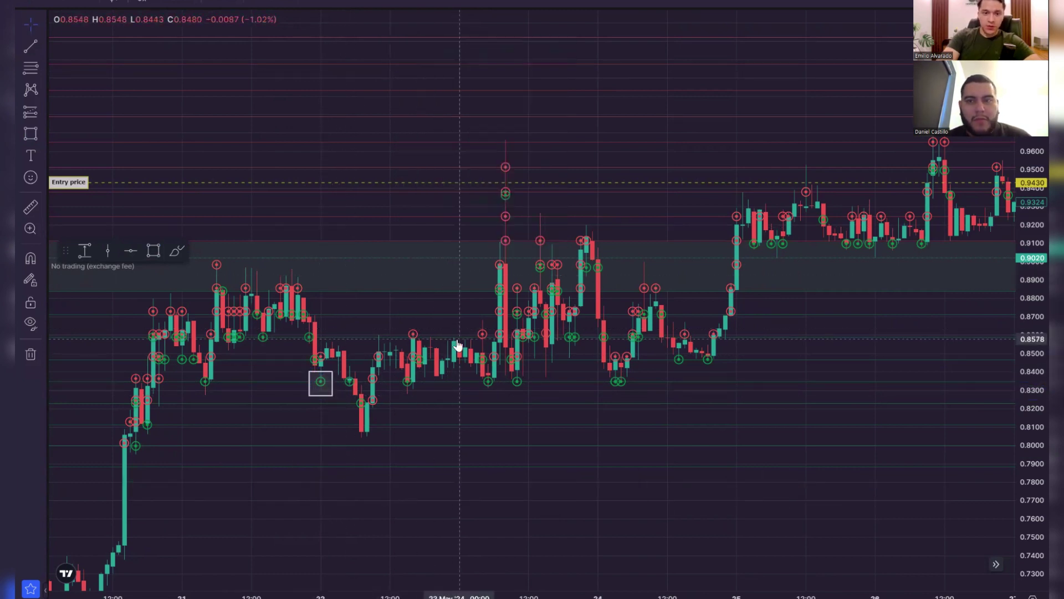
Step: Sketch a stack of roughly horizontal white grid lines over an empty area of the ENA / USDT chart
drag(1032, 458, 997, 242)
drag(452, 194, 529, 193)
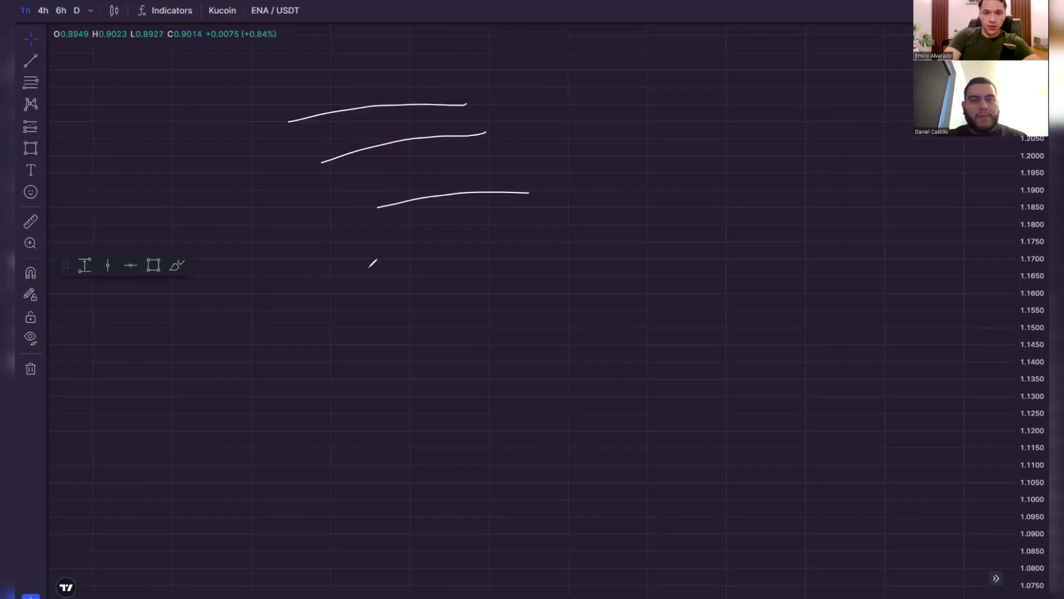
drag(364, 270, 542, 259)
drag(380, 299, 564, 277)
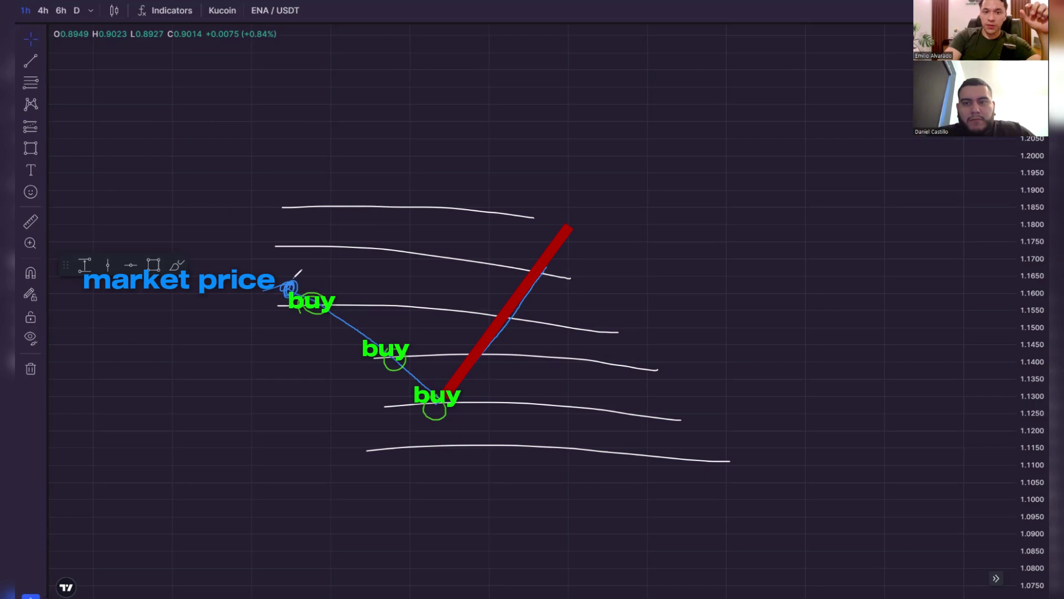
Step: Circle the sells where the rising price line crosses the grid levels and link them to their buys with orange arcs
mouse_move(294, 279)
mouse_down()
mouse_move(326, 269)
mouse_move(518, 289)
mouse_up()
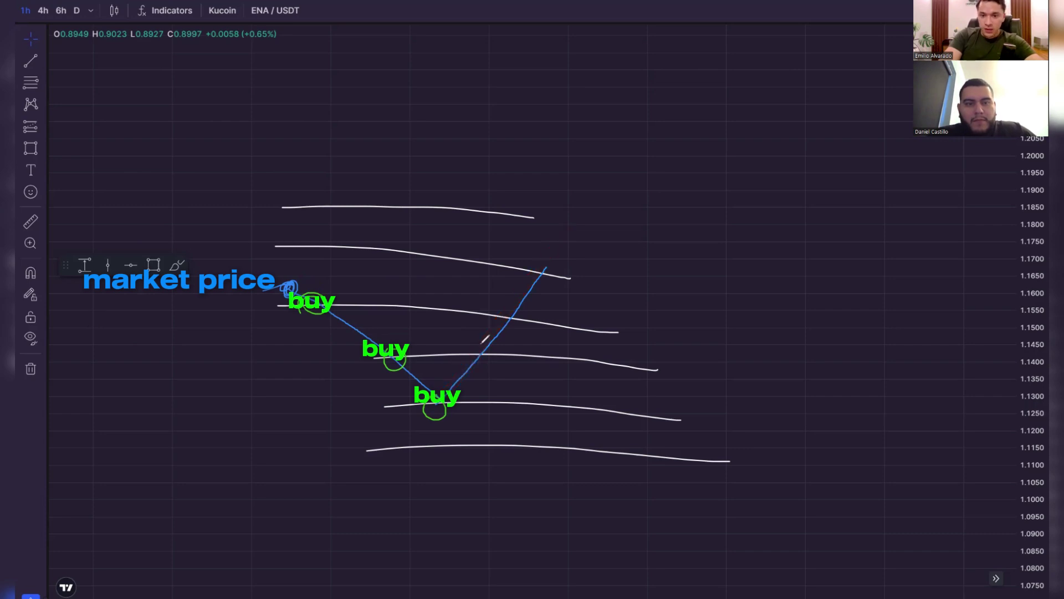
mouse_move(482, 338)
mouse_down()
mouse_move(498, 345)
mouse_move(516, 314)
mouse_up()
mouse_move(535, 262)
mouse_down()
mouse_move(542, 280)
mouse_move(541, 263)
mouse_up()
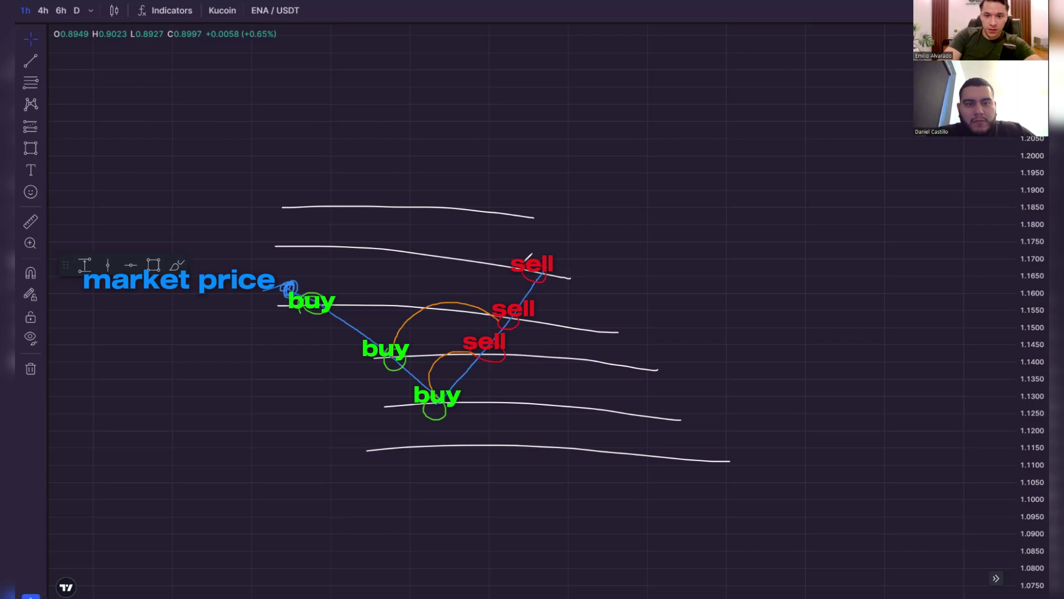
mouse_move(530, 256)
mouse_down()
mouse_move(341, 248)
mouse_move(322, 288)
mouse_up()
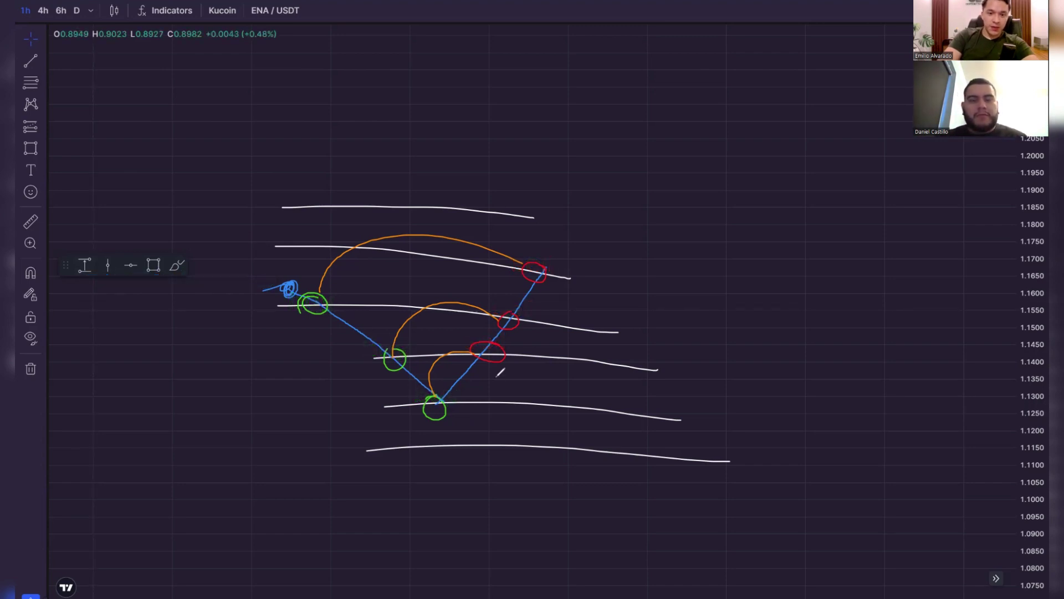
Step: Write "% Step" in orange after an arrow beside the lowest buy-sell pair and add strokes next to the grid sketch
drag(490, 381, 523, 380)
mouse_move(528, 373)
mouse_down()
mouse_move(541, 388)
mouse_move(597, 370)
mouse_move(580, 397)
mouse_move(667, 390)
mouse_up()
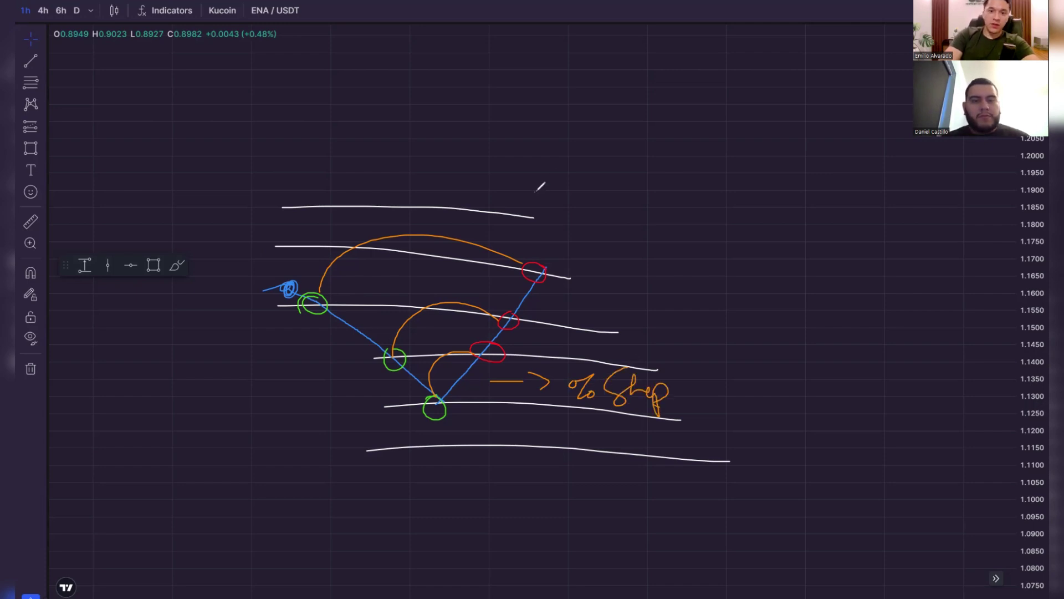
drag(534, 192, 664, 210)
mouse_move(683, 264)
mouse_down()
mouse_move(743, 471)
mouse_move(594, 448)
mouse_up()
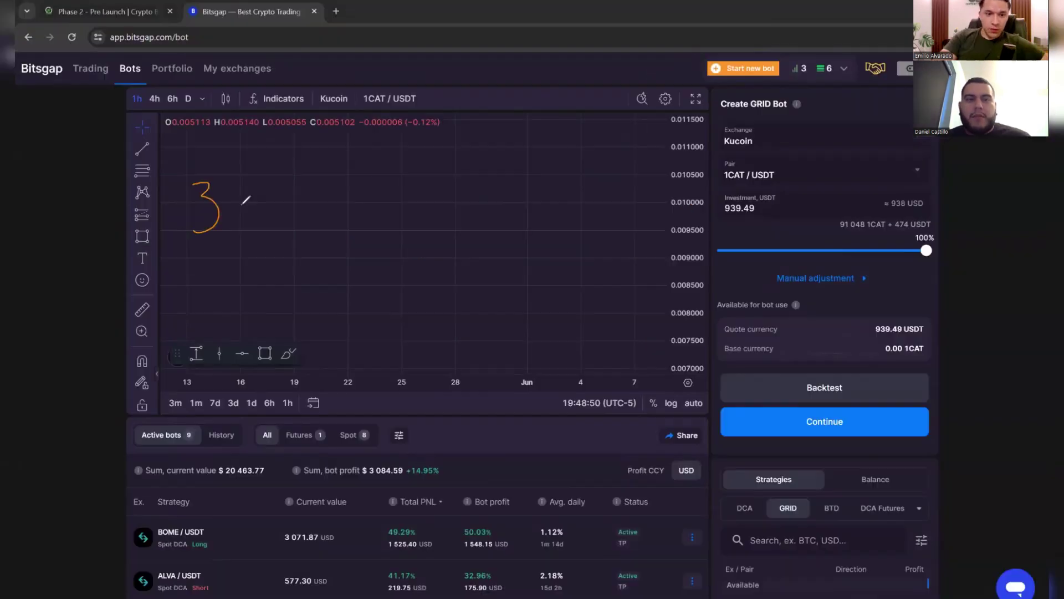
Step: Branch three arrows from the handwritten 3, tick each one with the upper two bracketed, and undo the last pen mark
mouse_move(242, 206)
mouse_down()
mouse_move(273, 174)
mouse_move(276, 183)
mouse_up()
mouse_move(247, 209)
mouse_down()
mouse_move(271, 206)
mouse_move(280, 219)
mouse_move(272, 264)
mouse_up()
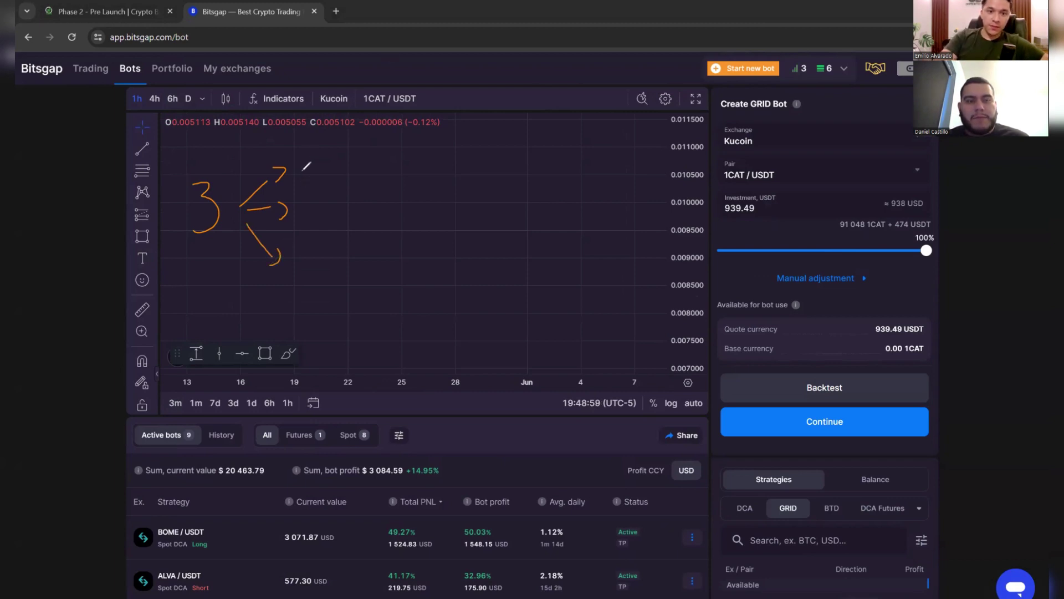
drag(301, 173, 325, 154)
drag(303, 191, 317, 186)
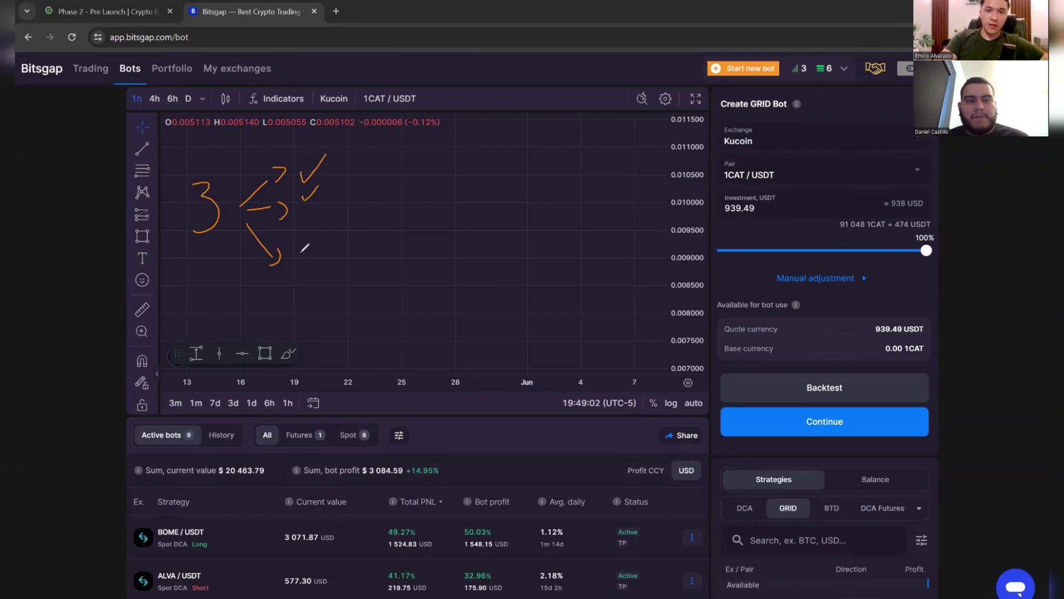
drag(299, 254, 325, 235)
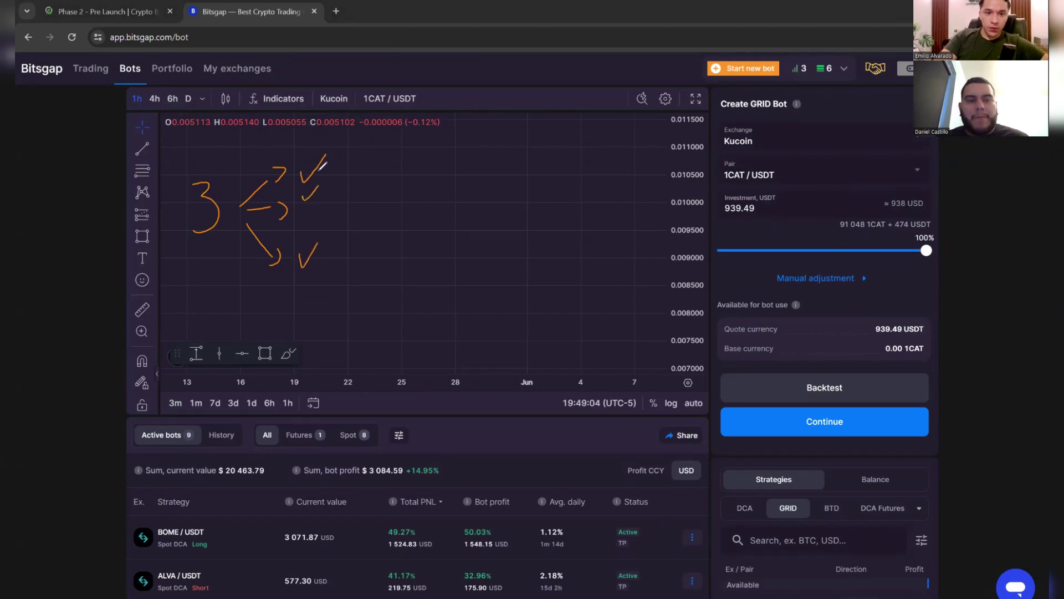
drag(327, 167, 330, 202)
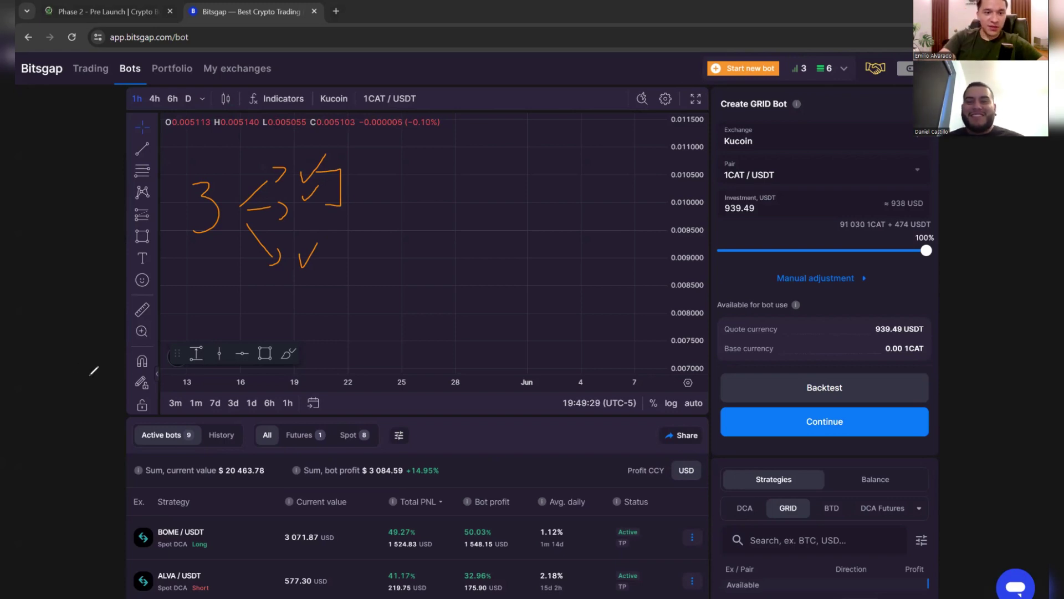
key(ctrl+z)
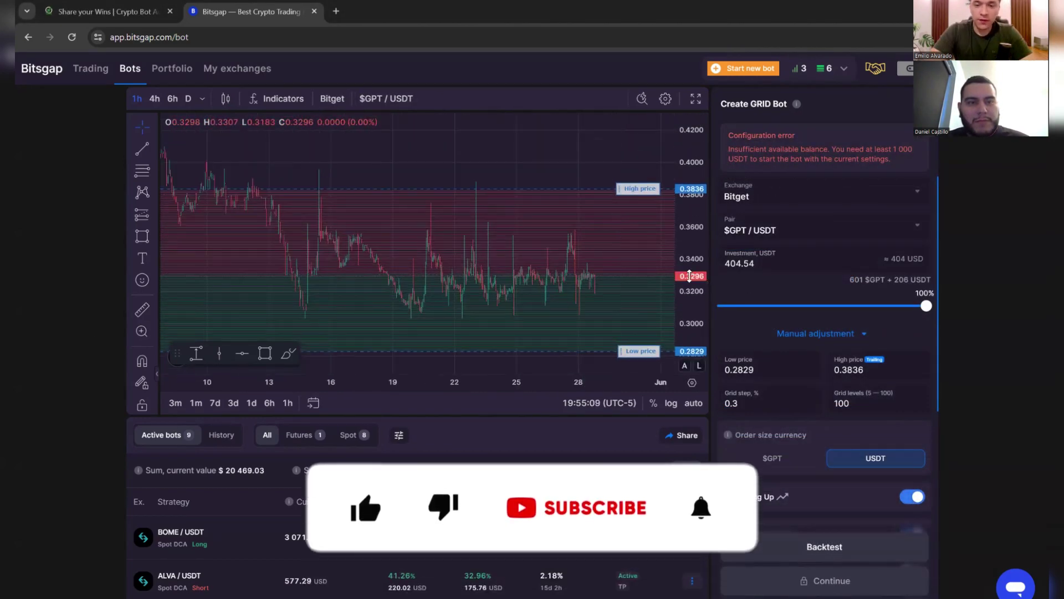
Step: Examine the proposed grid range on the $GPT / USDT chart up close along with the bot's manual adjustment settings
drag(690, 276, 693, 205)
scroll(623, 243, up, 5)
drag(566, 237, 570, 205)
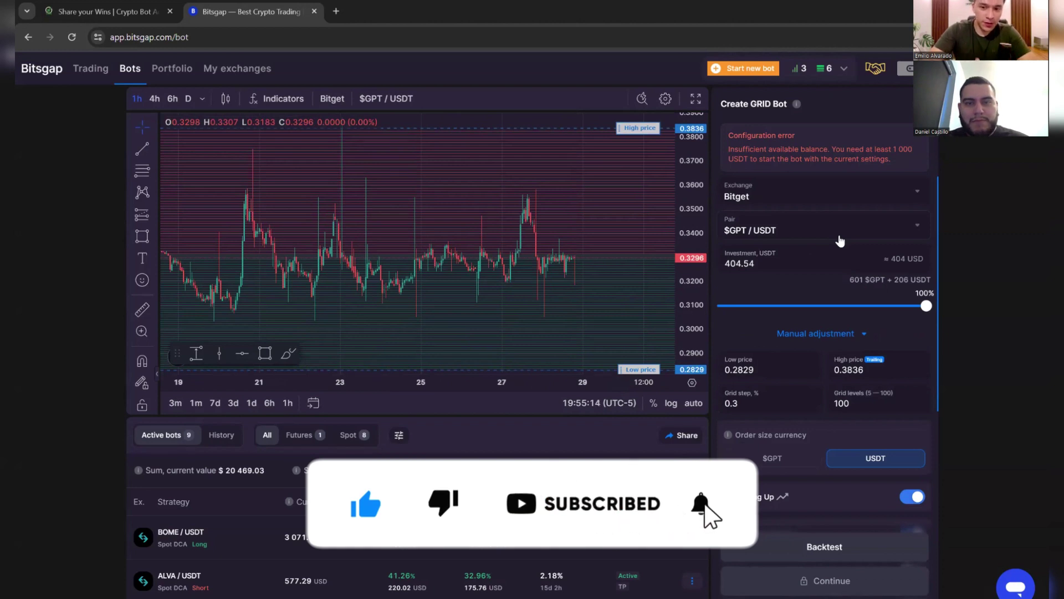
click(836, 335)
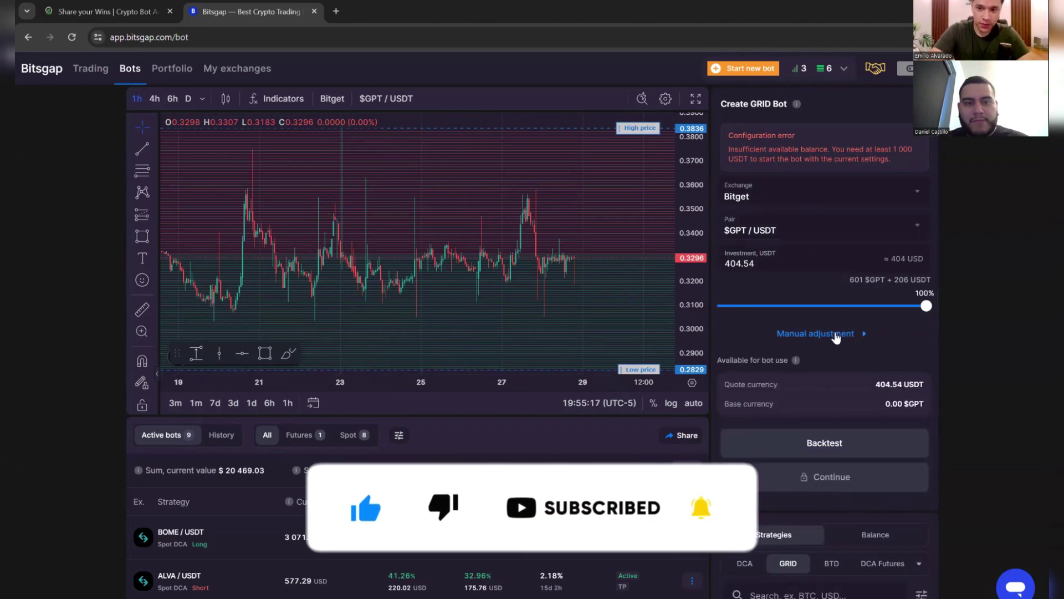
click(836, 334)
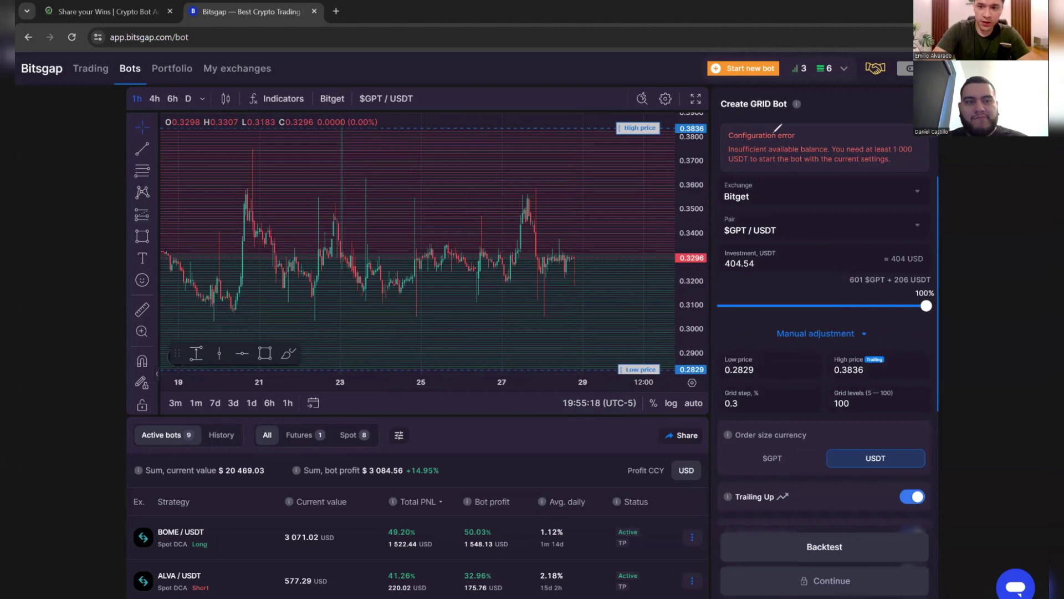
Step: Circle the bot's exchange, pair and investment fields and the manual adjustment heading with the orange pen
mouse_move(774, 183)
mouse_down()
mouse_move(729, 173)
mouse_move(763, 173)
mouse_up()
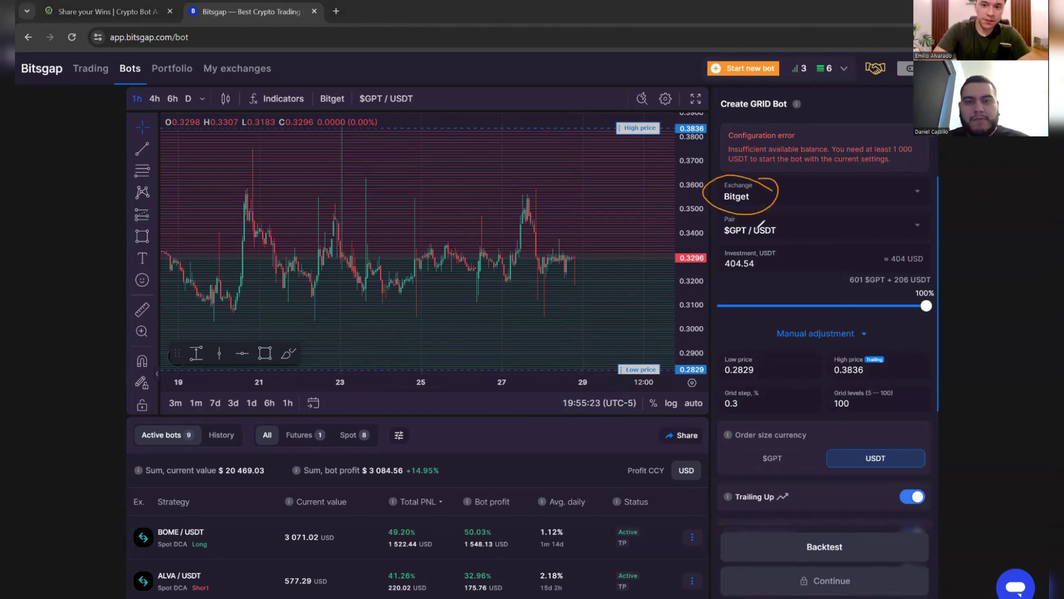
drag(786, 213, 771, 205)
mouse_move(761, 261)
mouse_down()
mouse_move(752, 250)
mouse_move(703, 256)
mouse_move(746, 253)
mouse_up()
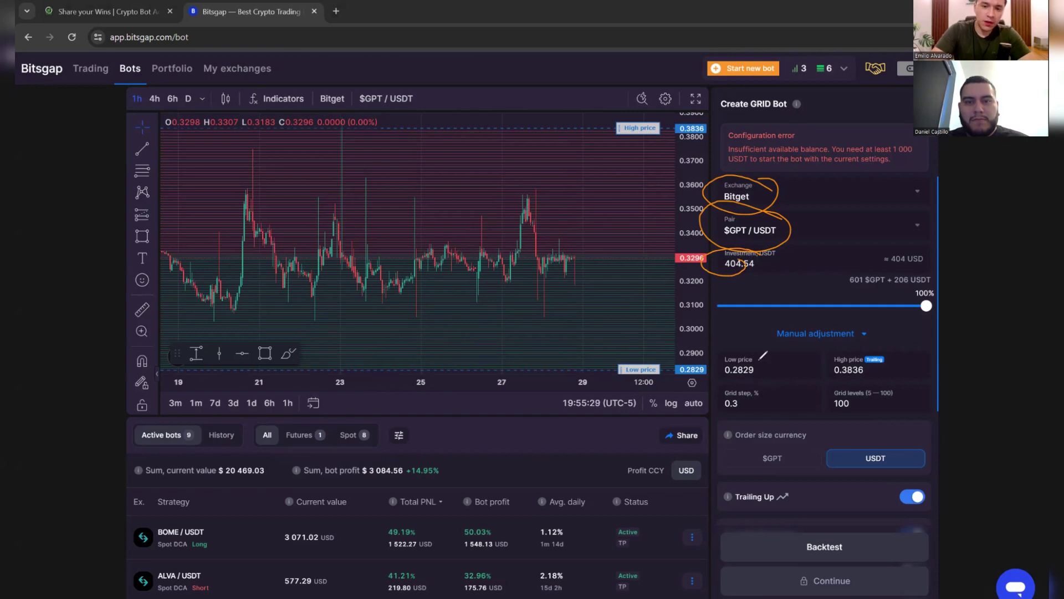
mouse_move(862, 350)
mouse_down()
mouse_move(706, 369)
mouse_move(804, 330)
mouse_up()
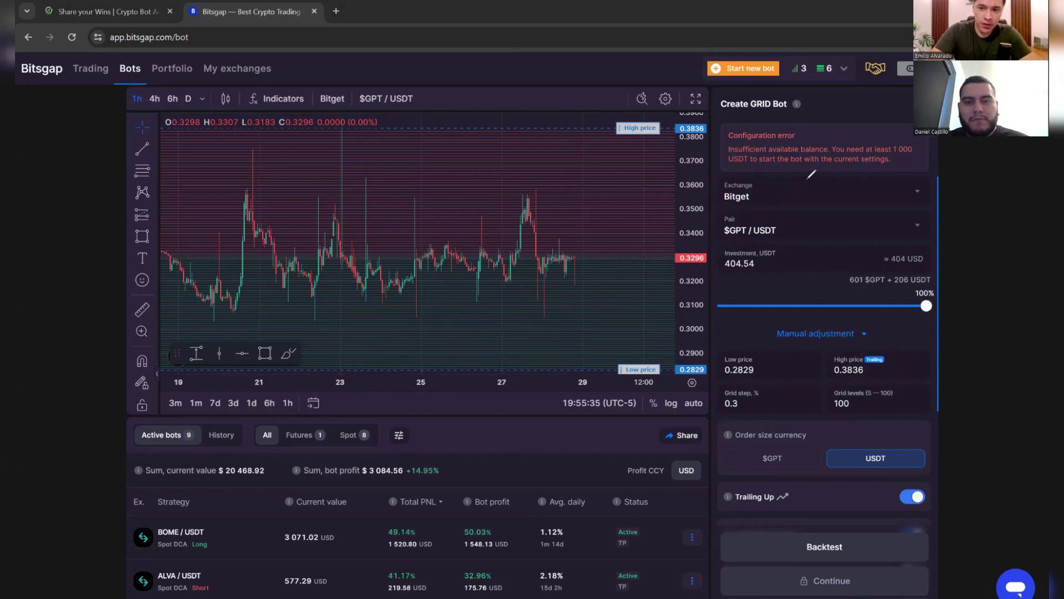
Step: Bracket the exchange, pair and investment fields together and circle the low price and high price fields
drag(774, 189, 766, 264)
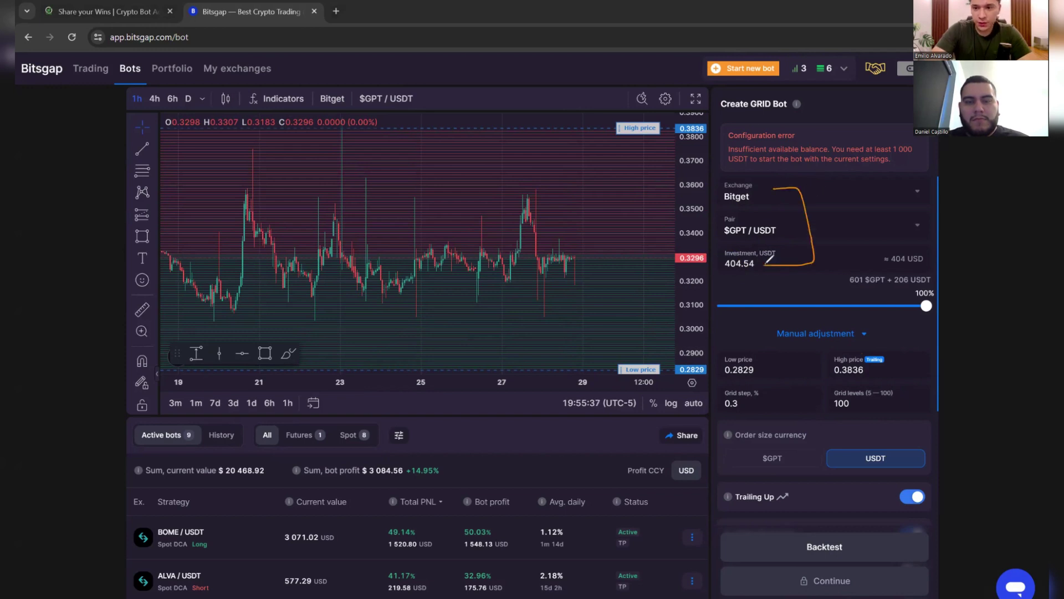
mouse_move(779, 355)
mouse_down()
mouse_move(713, 358)
mouse_move(764, 351)
mouse_up()
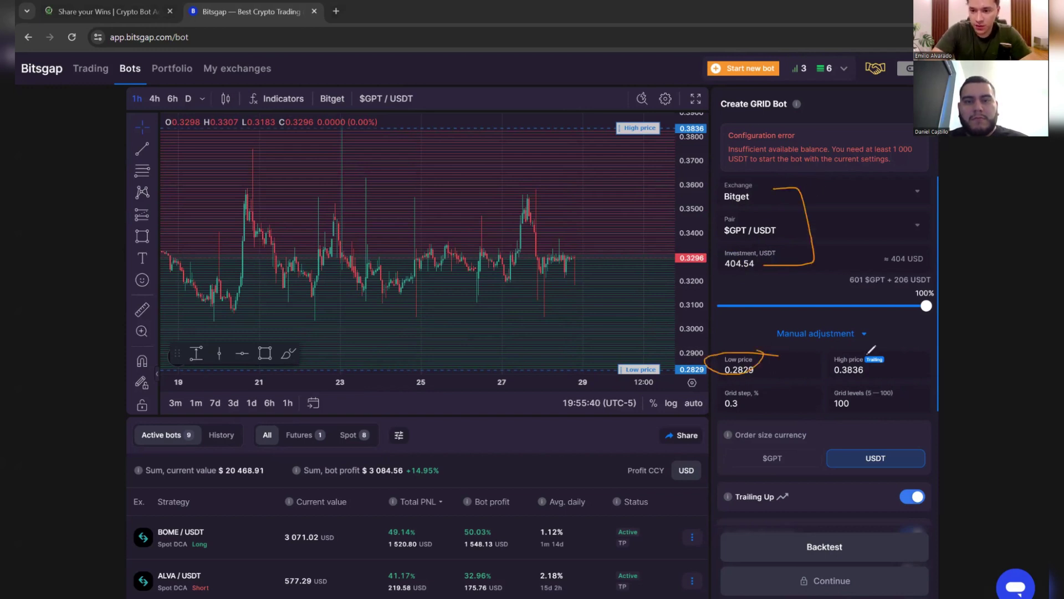
mouse_move(868, 355)
mouse_down()
mouse_move(889, 360)
mouse_move(850, 353)
mouse_up()
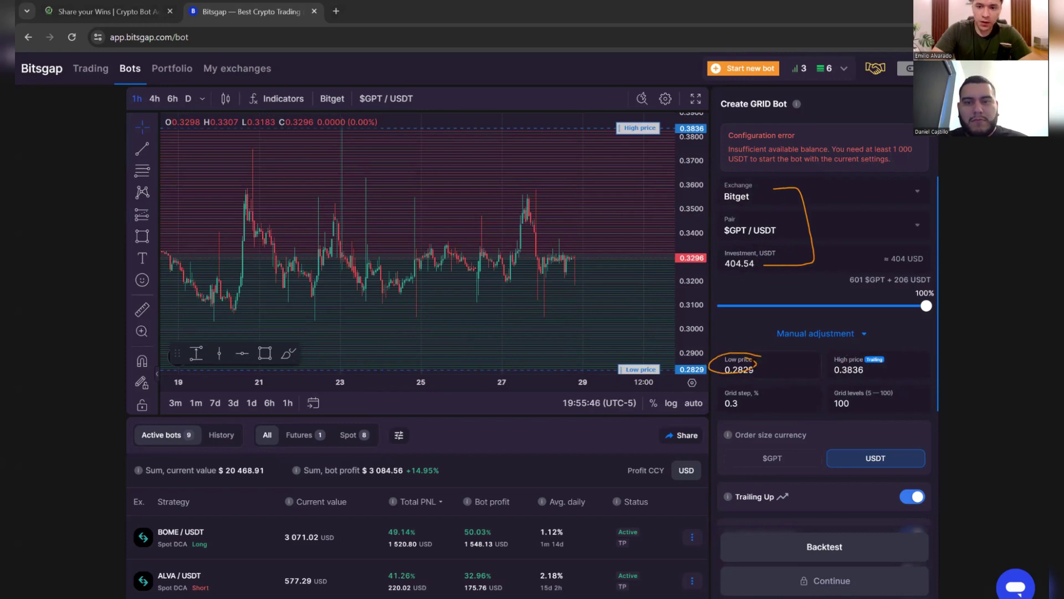
Step: Lower the $GPT / USDT grid's high price to 0.3358 and set the number of grid levels to 25
drag(693, 234, 659, 324)
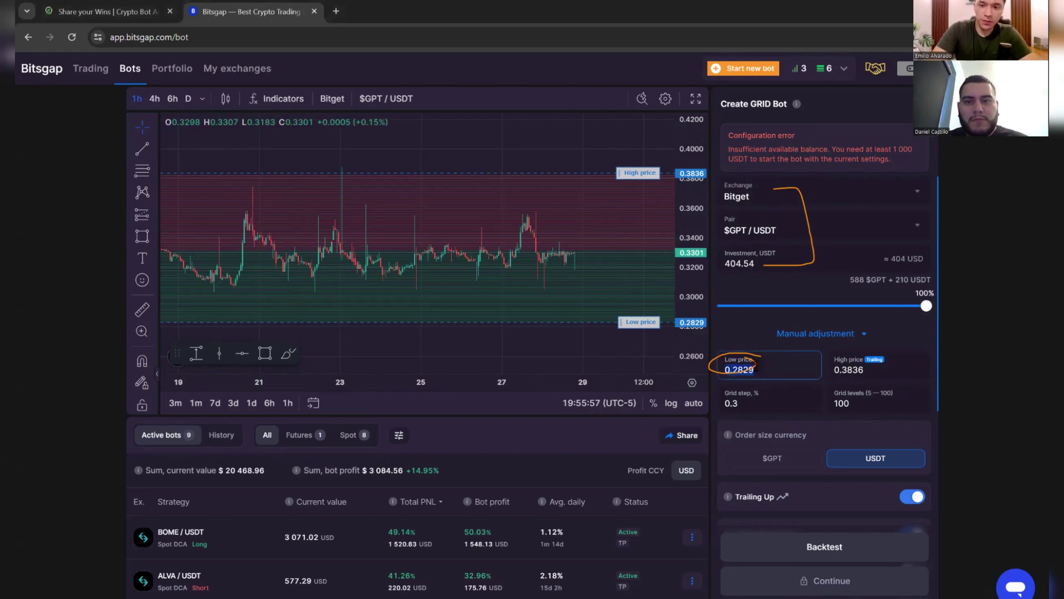
drag(627, 173, 623, 243)
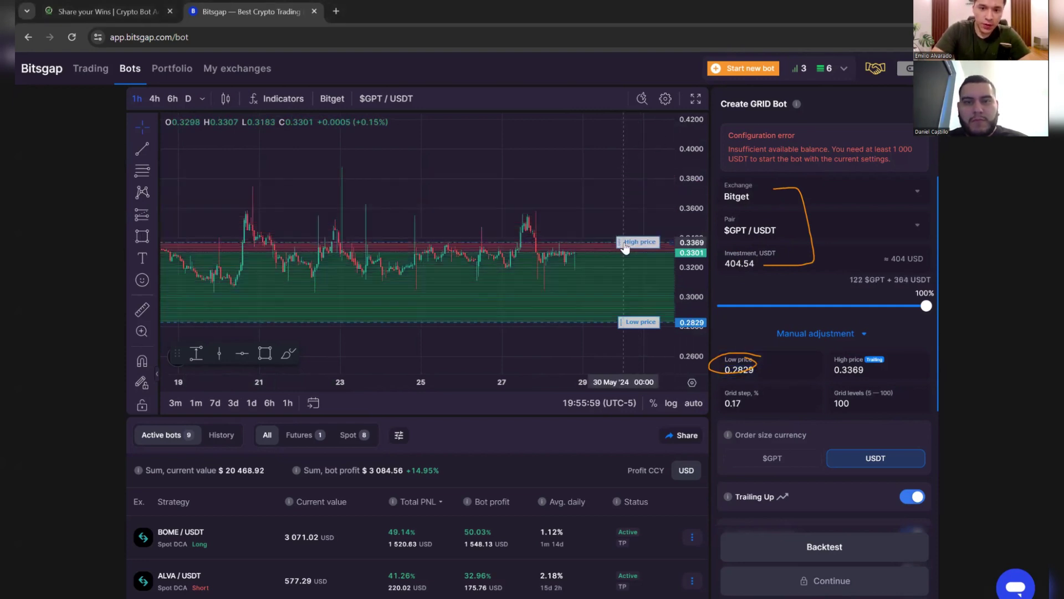
double_click(841, 403)
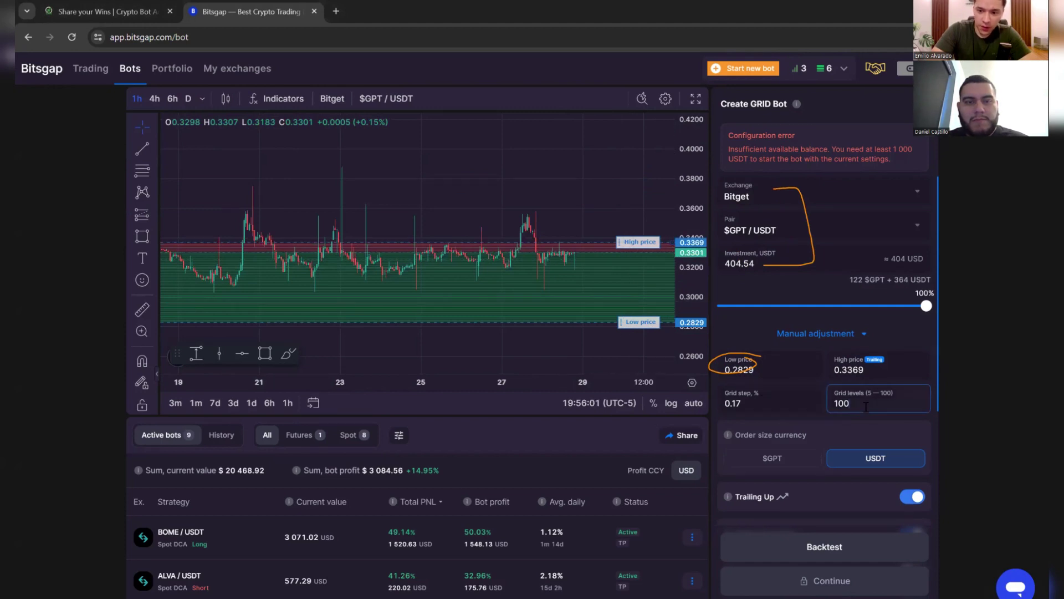
text(25)
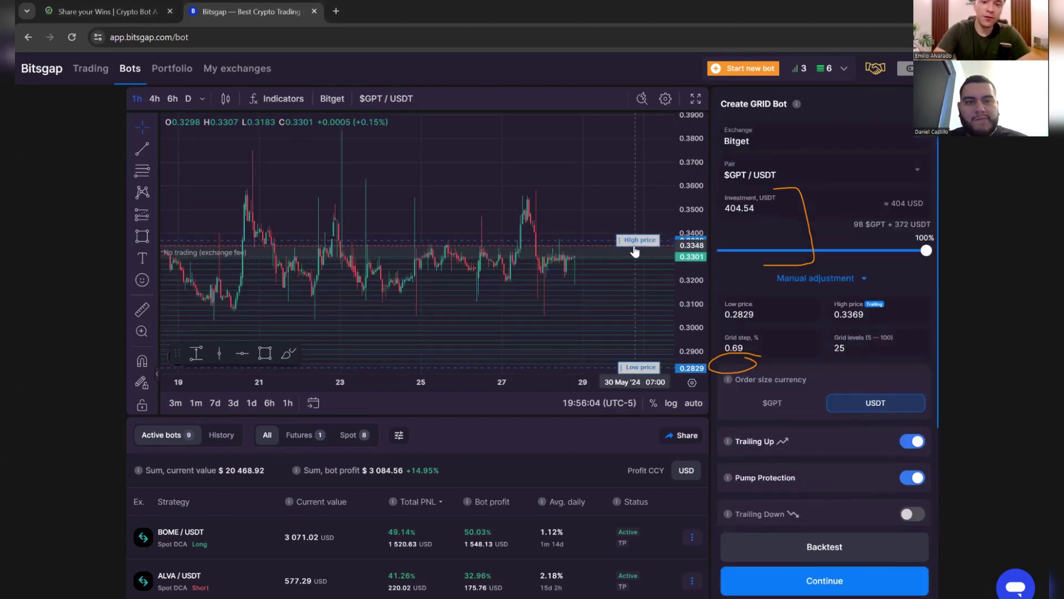
mouse_move(634, 251)
mouse_down()
mouse_move(635, 204)
mouse_move(631, 248)
mouse_up()
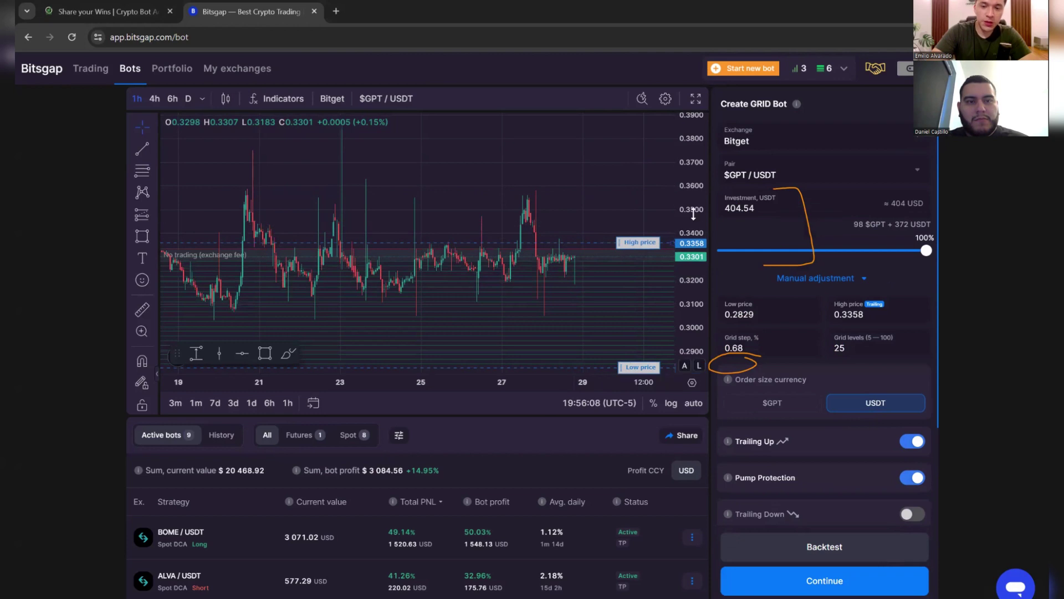
Step: Set the grid bot's investment to 400 USDT
click(803, 201)
double_click(803, 201)
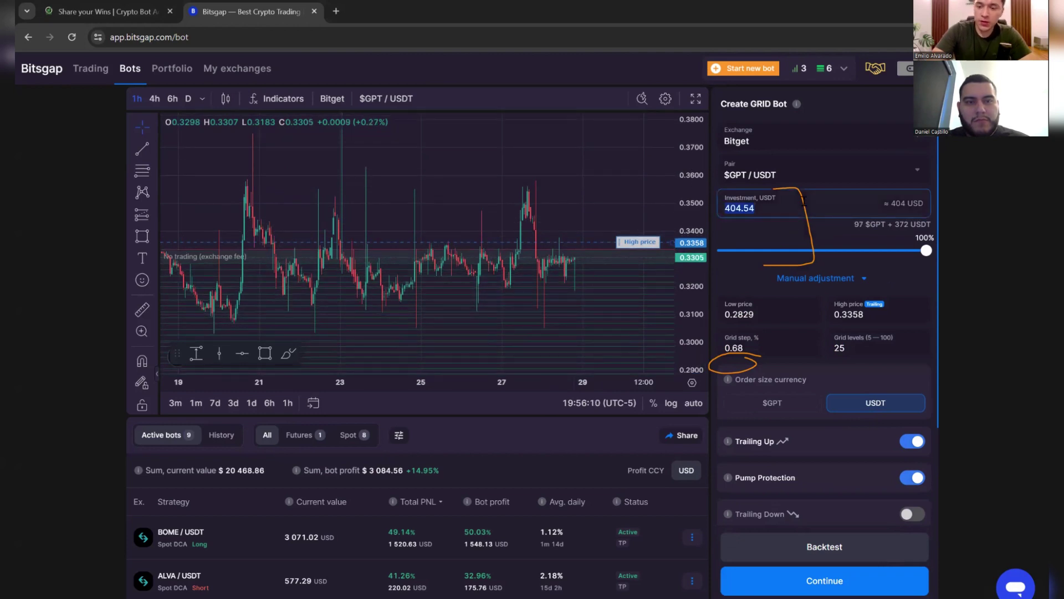
text(400)
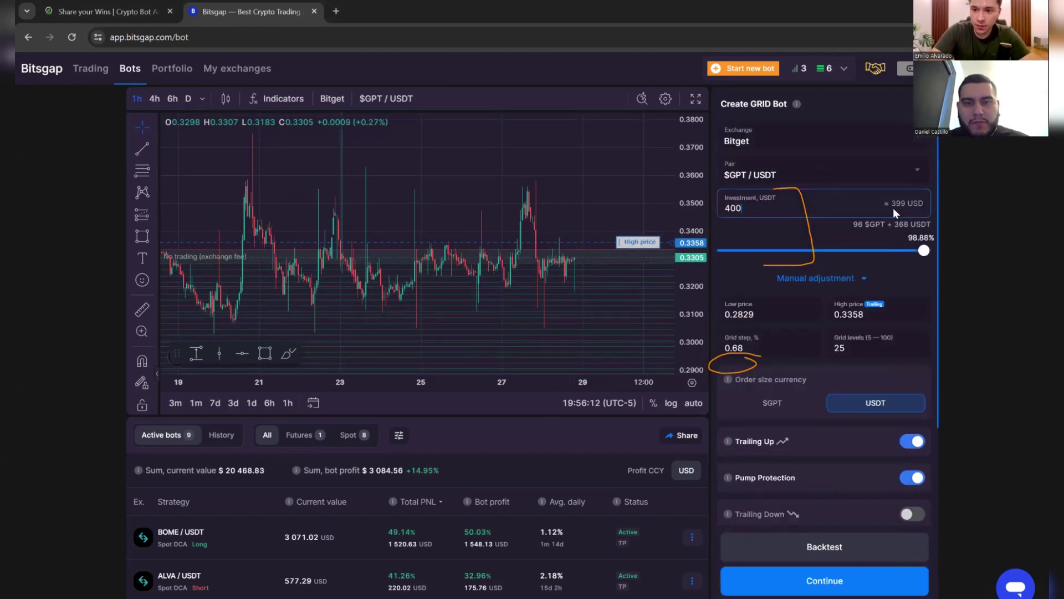
Step: Raise the grid's high price to 0.3842 and highlight the resulting $GPT and USDT split of the investment
click(646, 236)
drag(646, 235, 651, 169)
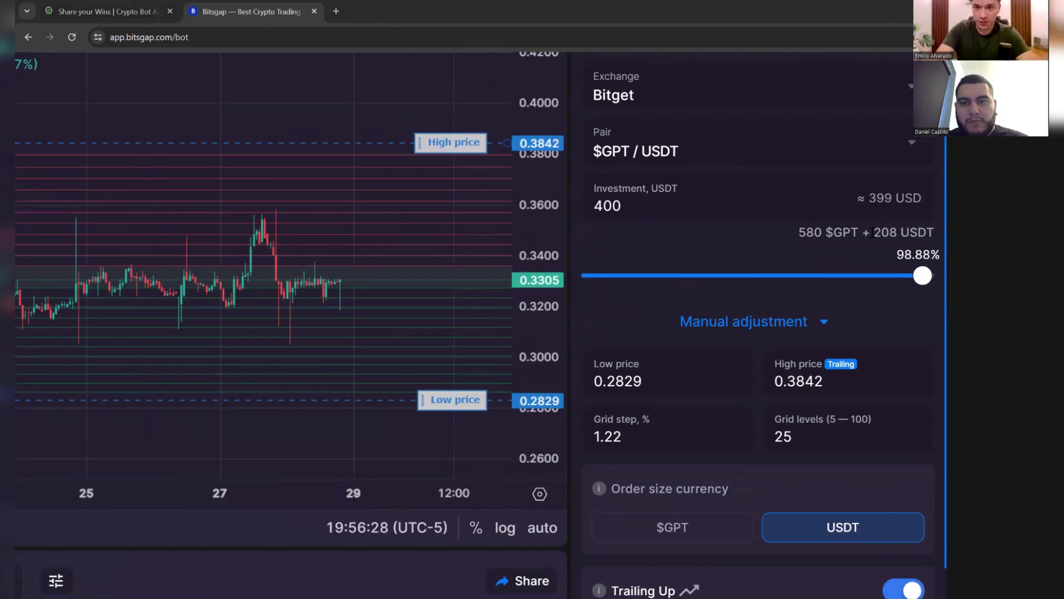
triple_click(873, 232)
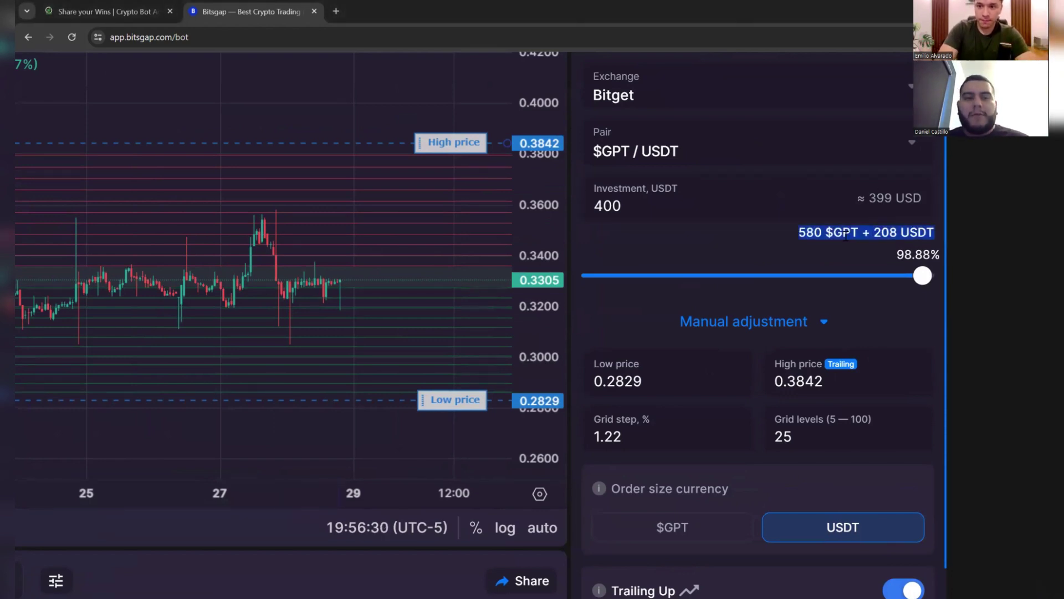
click(895, 229)
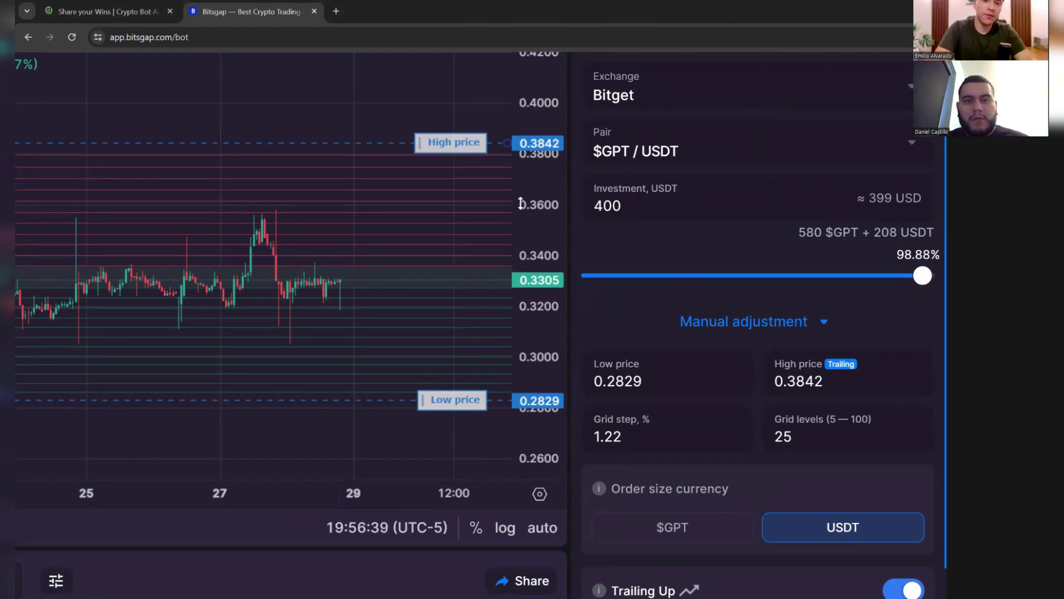
Step: Lower the grid's high price to 0.3397 and highlight the resulting $GPT and USDT investment split
drag(452, 143, 420, 261)
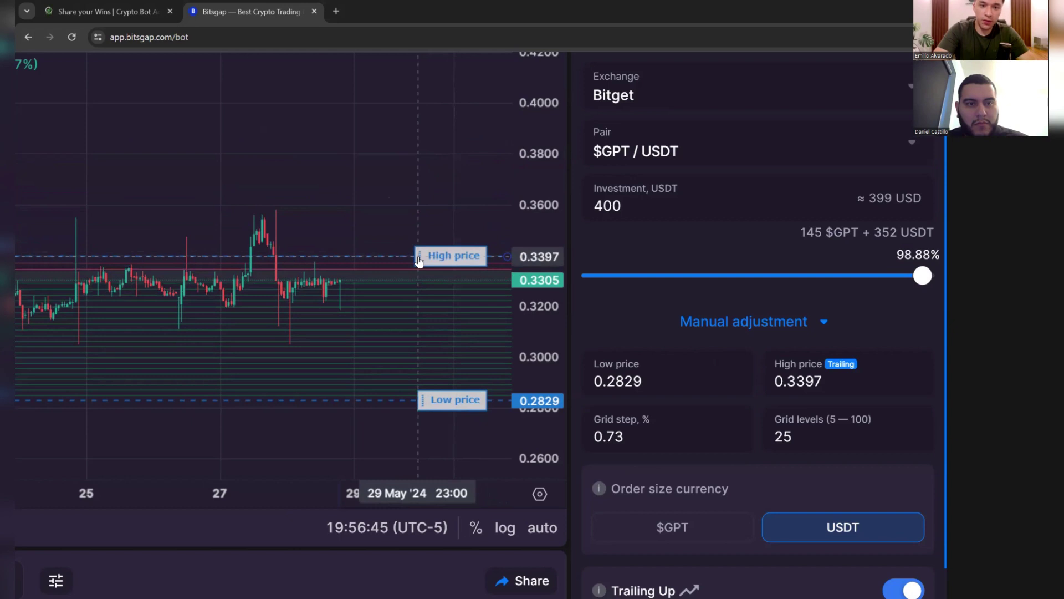
triple_click(892, 230)
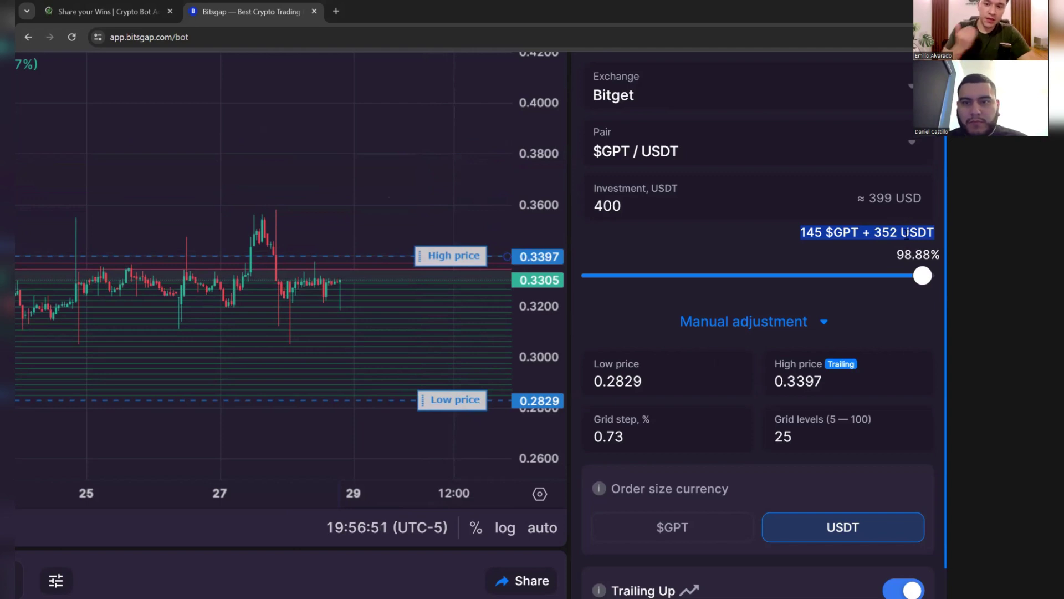
double_click(818, 230)
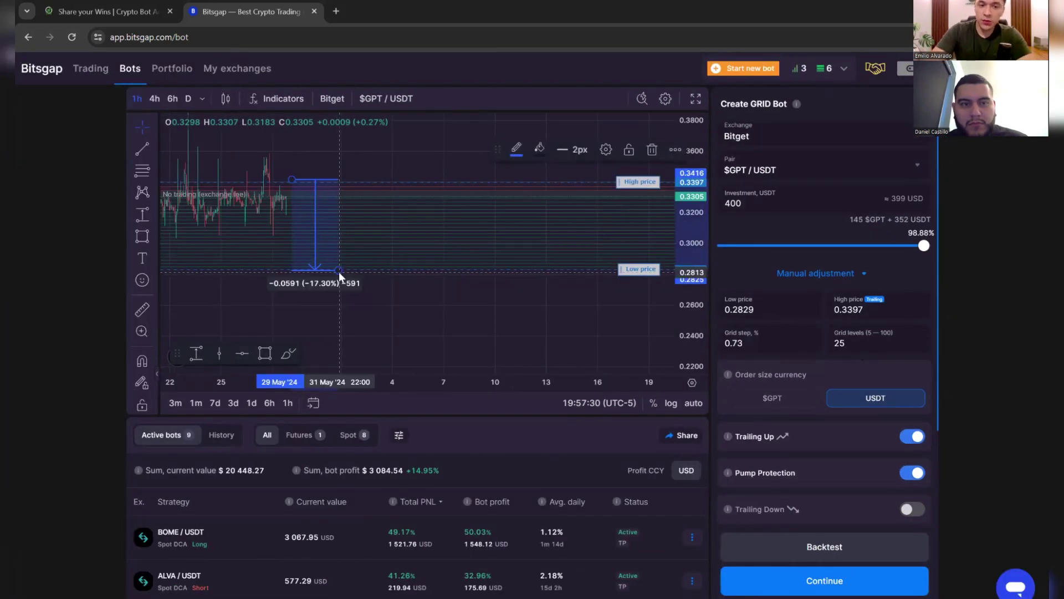
Step: Measure the price range on the chart from the high price line down to the low price line
scroll(145, 266, down, 2)
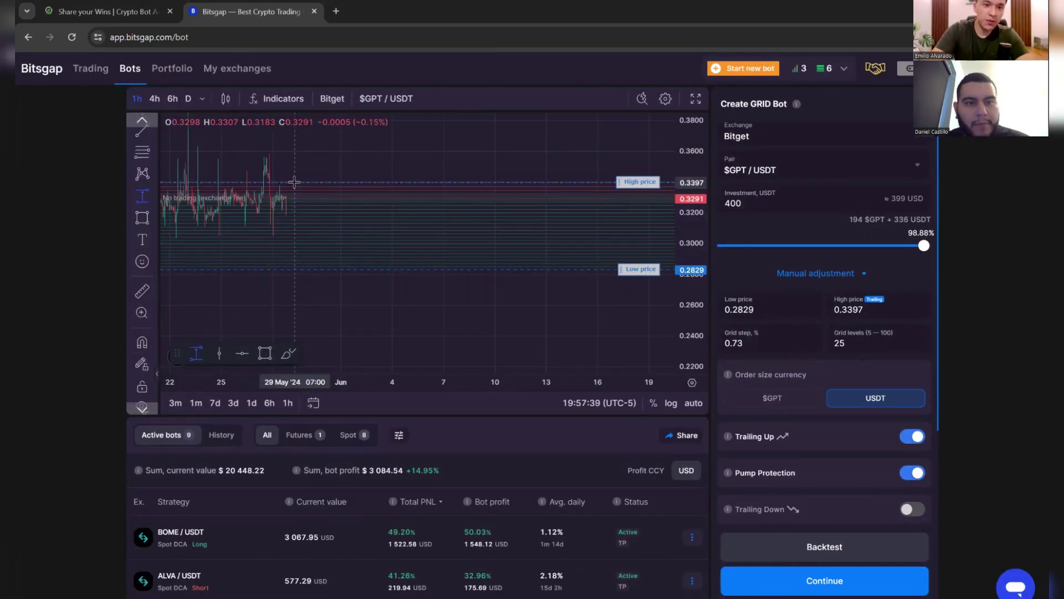
click(294, 183)
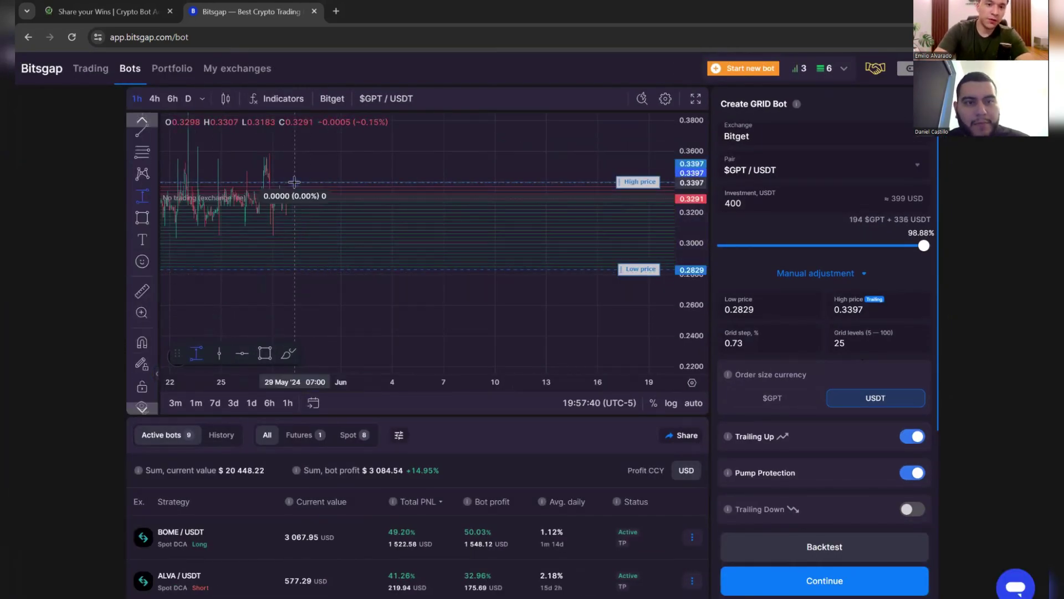
click(340, 270)
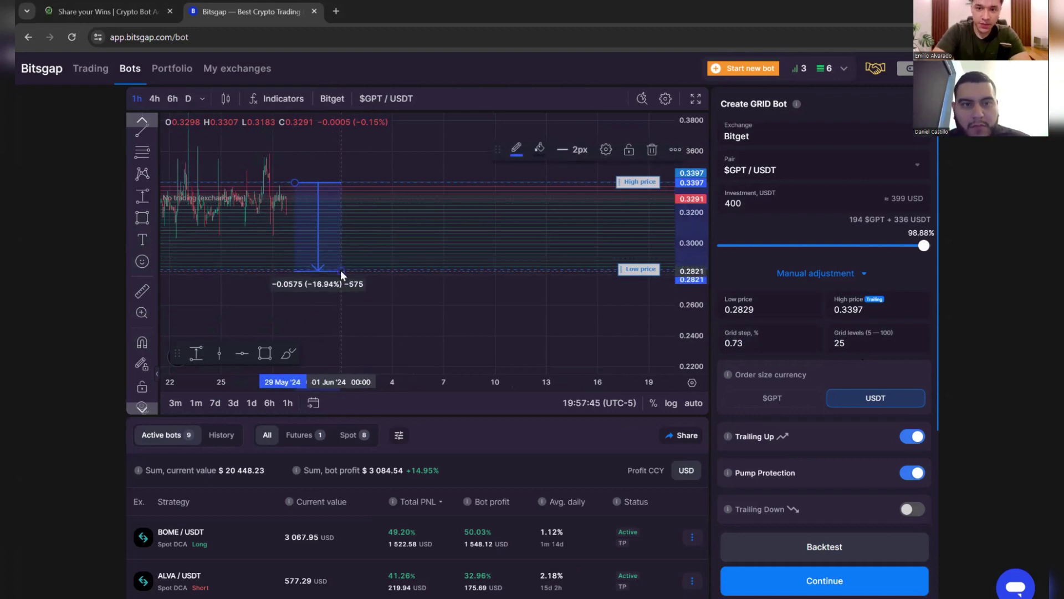
Step: Extend the price range measurement to a drop of about 31% and lower the grid's low price to 0.2352
scroll(341, 270, down, 3)
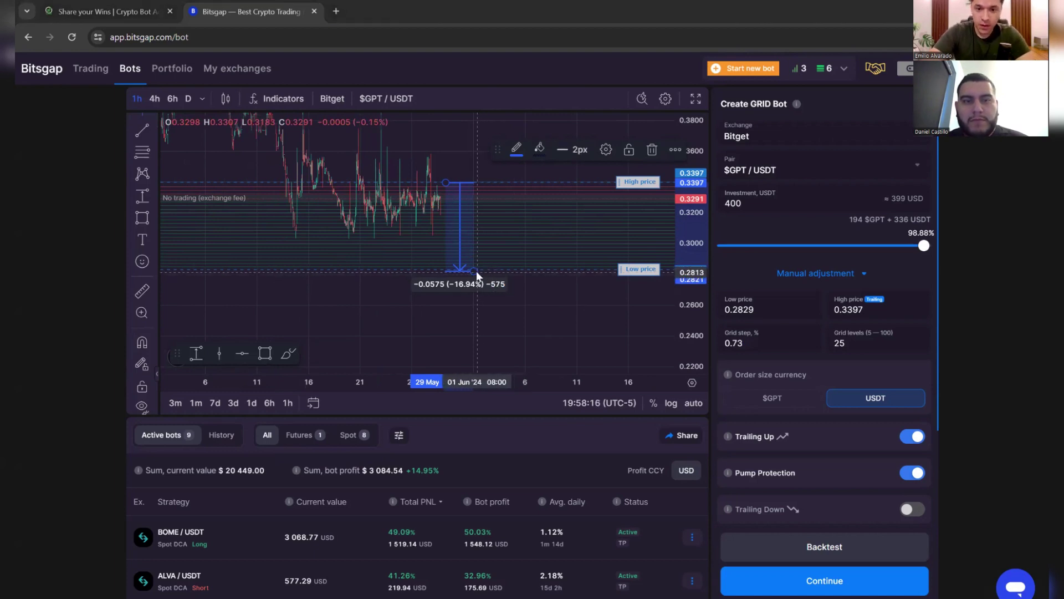
drag(476, 270, 490, 342)
drag(628, 273, 628, 347)
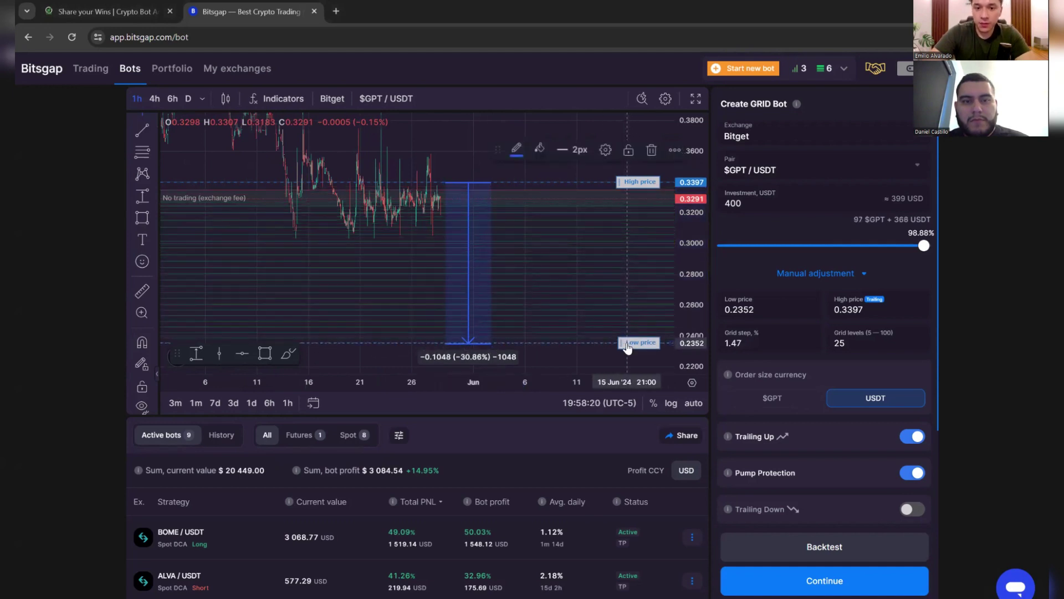
scroll(596, 313, down, 3)
drag(687, 213, 693, 309)
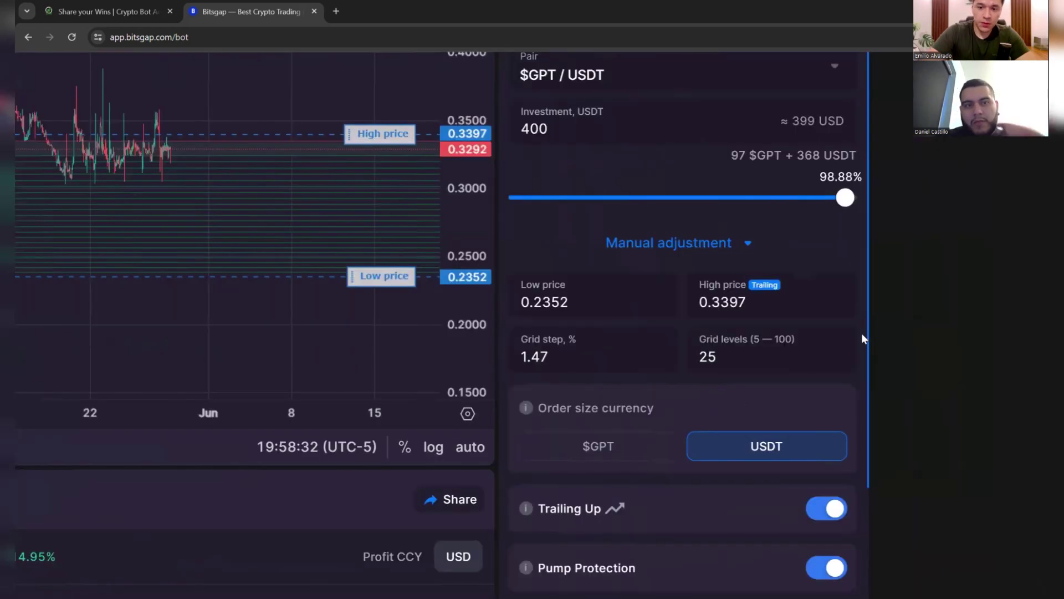
scroll(862, 334, down, 3)
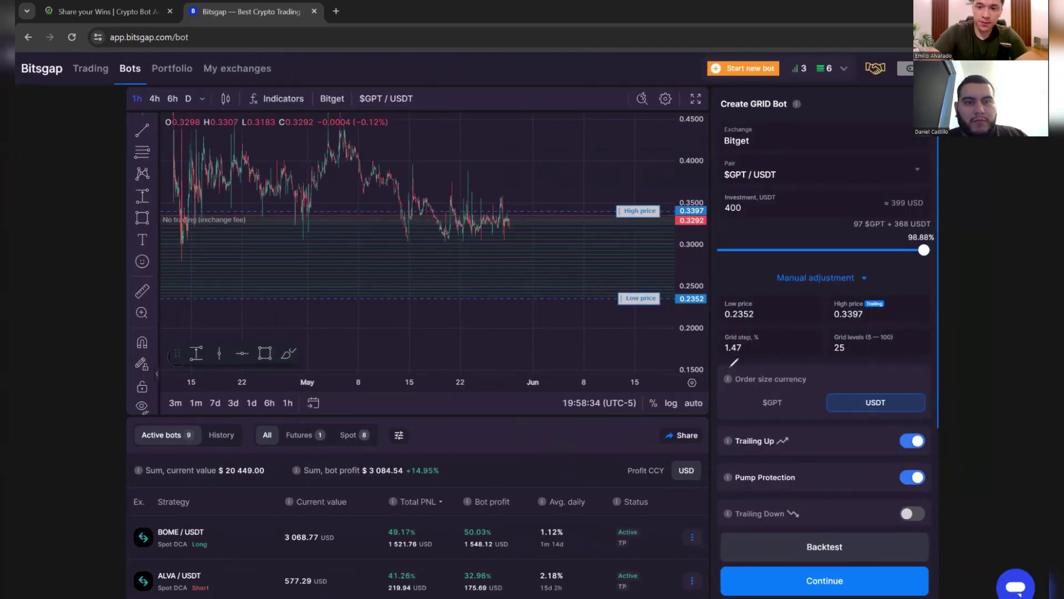
Step: Circle the grid step and grid levels fields with the orange pen and erase both circles
drag(743, 321, 716, 332)
drag(882, 332, 873, 339)
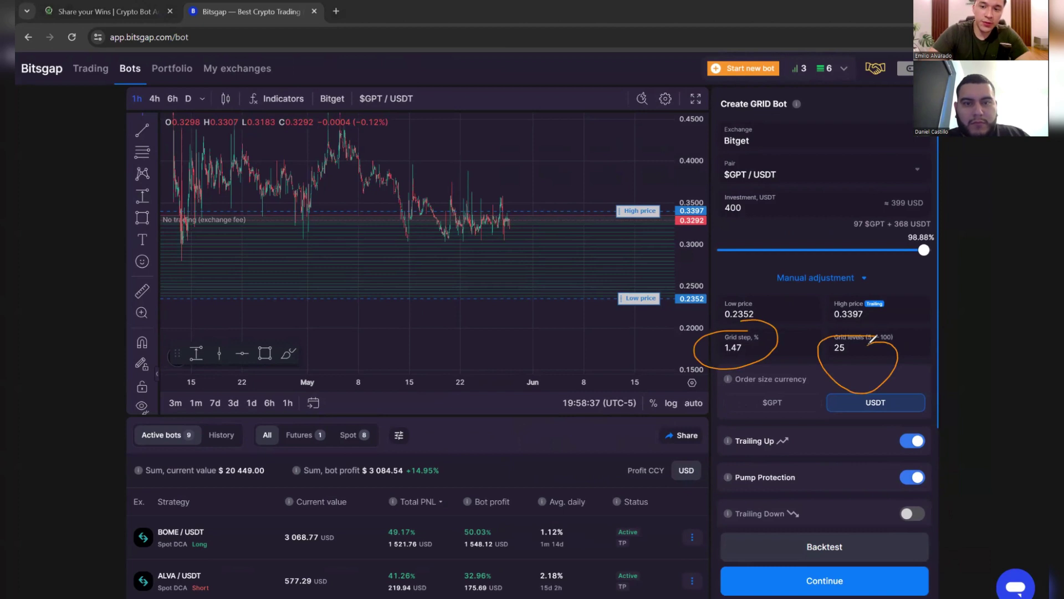
key(ctrl+z)
key(ctrl+z)
key(Escape)
Step: Try 50 and 10 as the number of grid levels for the $GPT / USDT bot
double_click(845, 346)
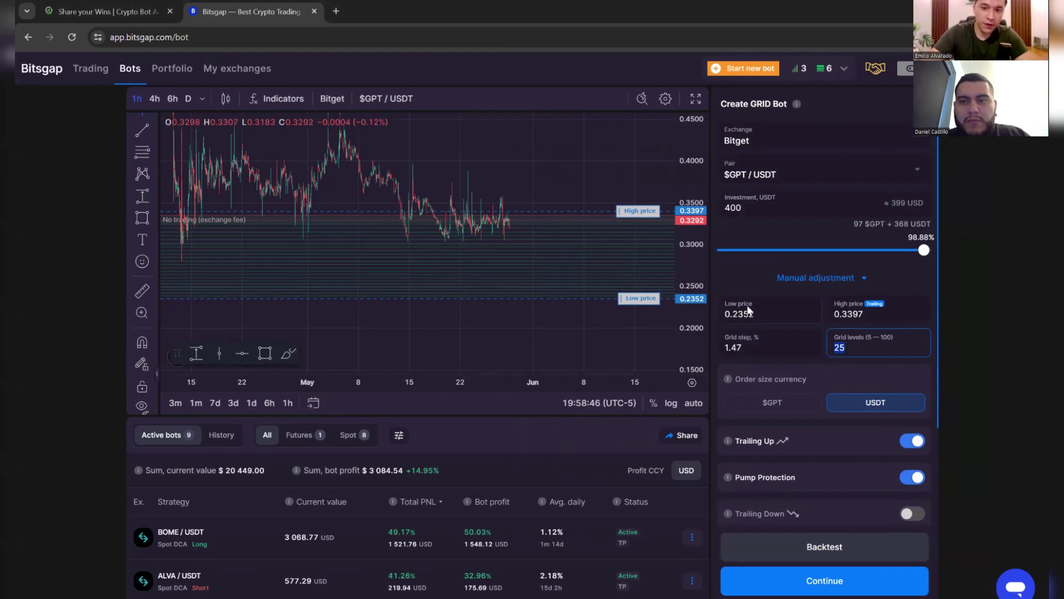
text(50)
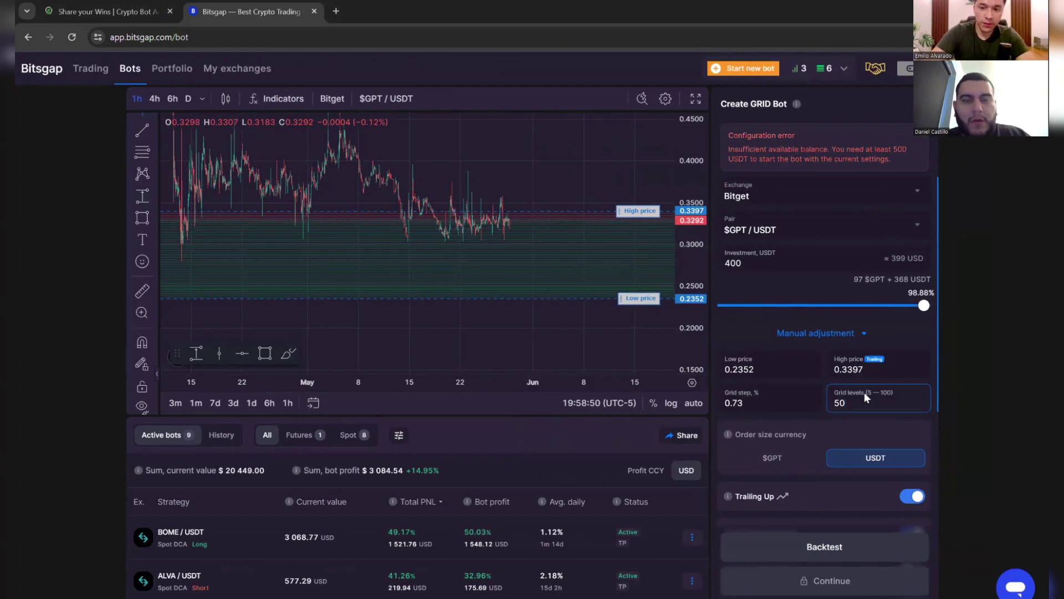
double_click(846, 401)
text(10)
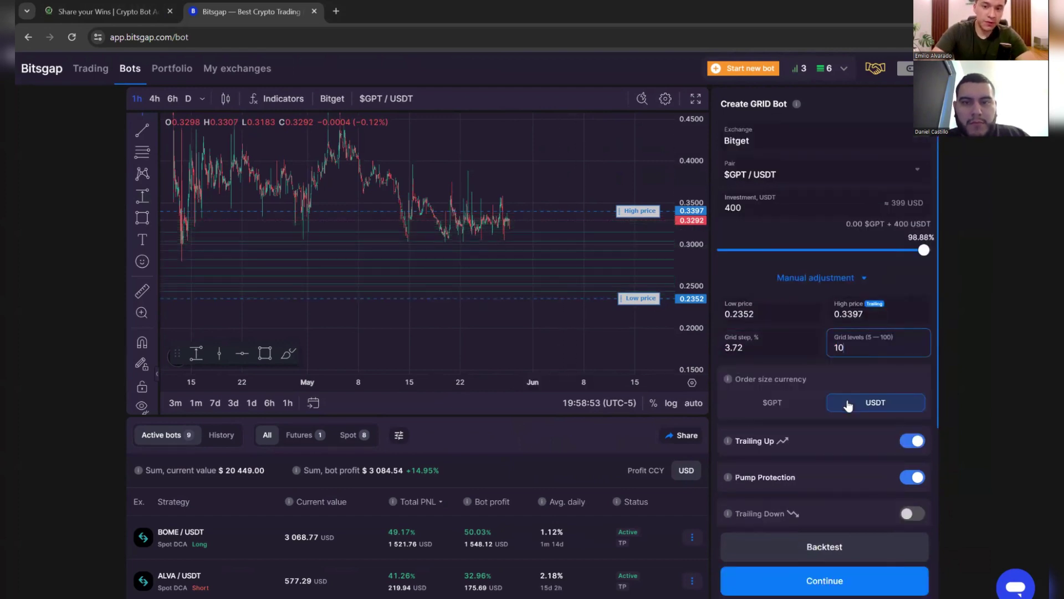
Step: Set the number of grid levels to 30 and highlight the grid levels and grid step values
key(BackSpace)
key(BackSpace)
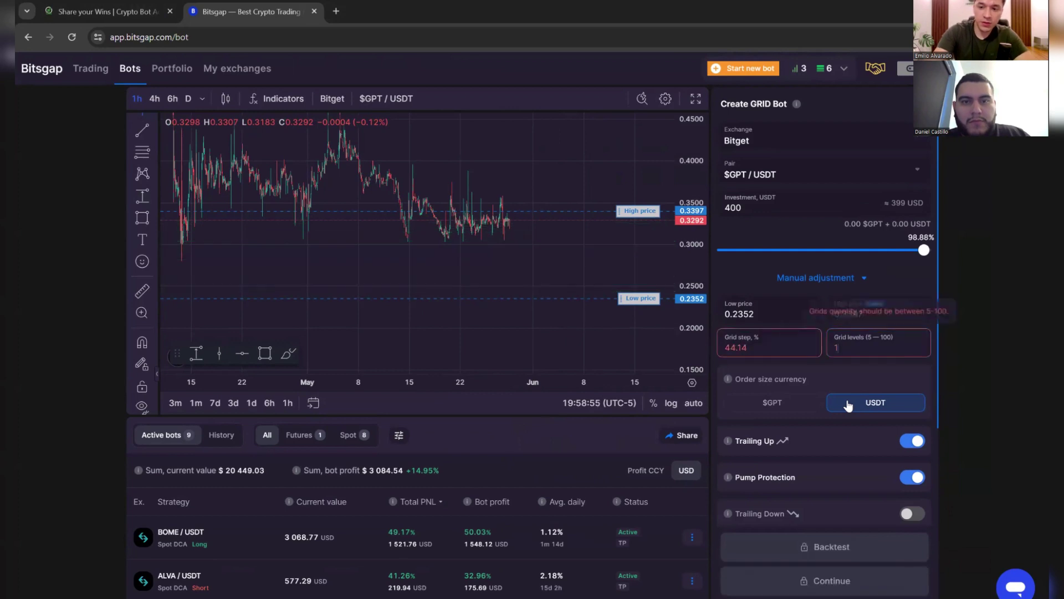
text(30)
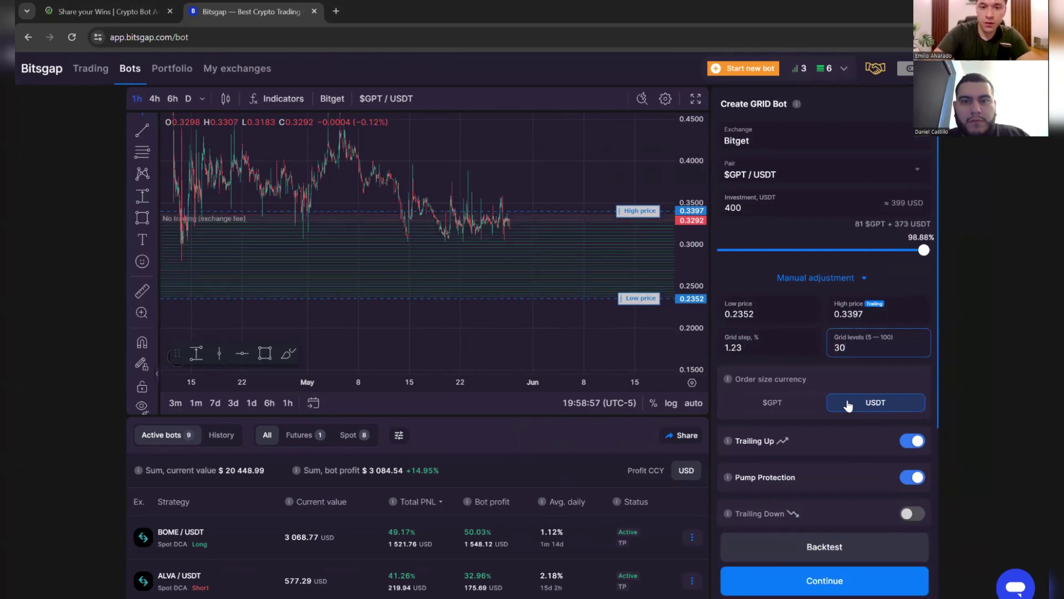
double_click(851, 353)
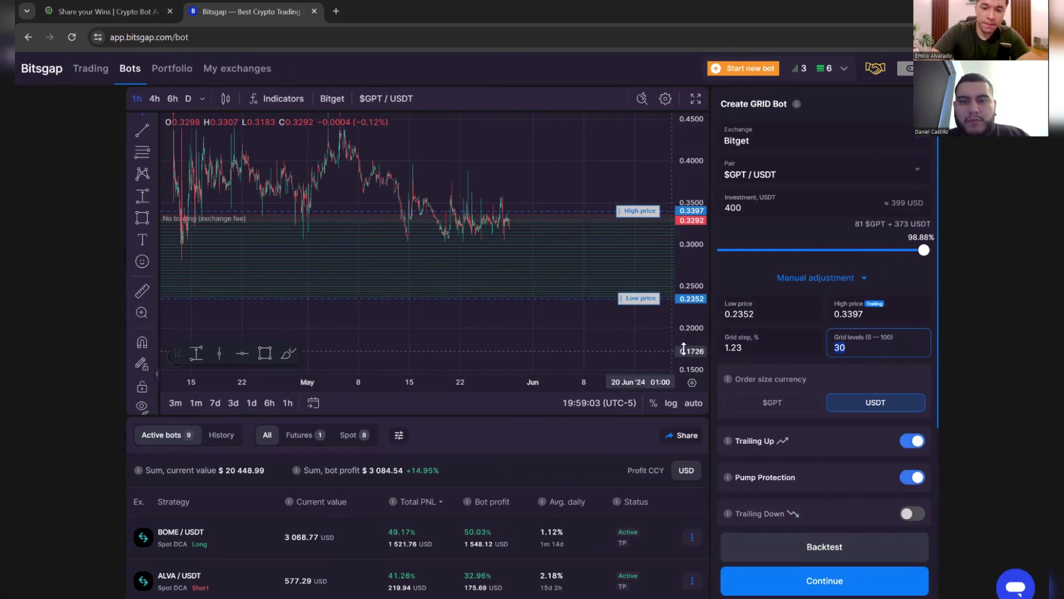
double_click(744, 347)
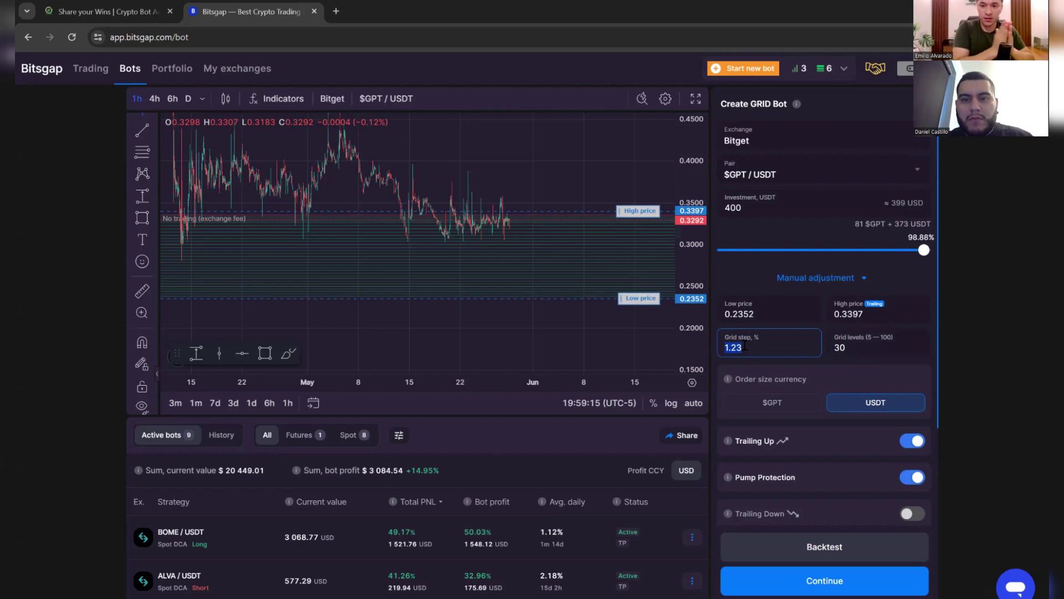
Step: Try 40, 20 and 10 grid levels in turn to compare how the grid step changes
double_click(854, 348)
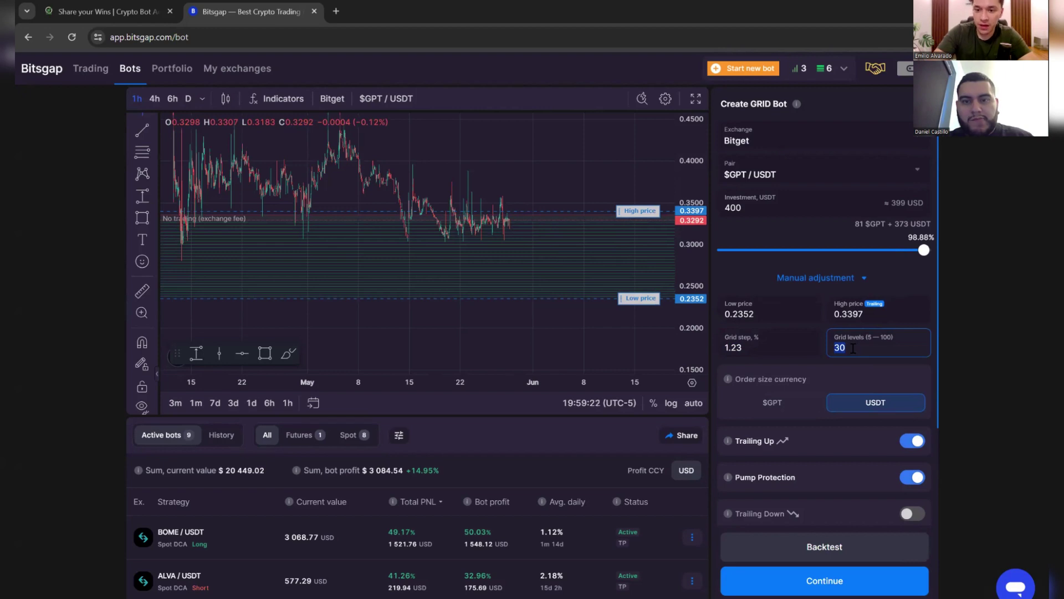
text(40)
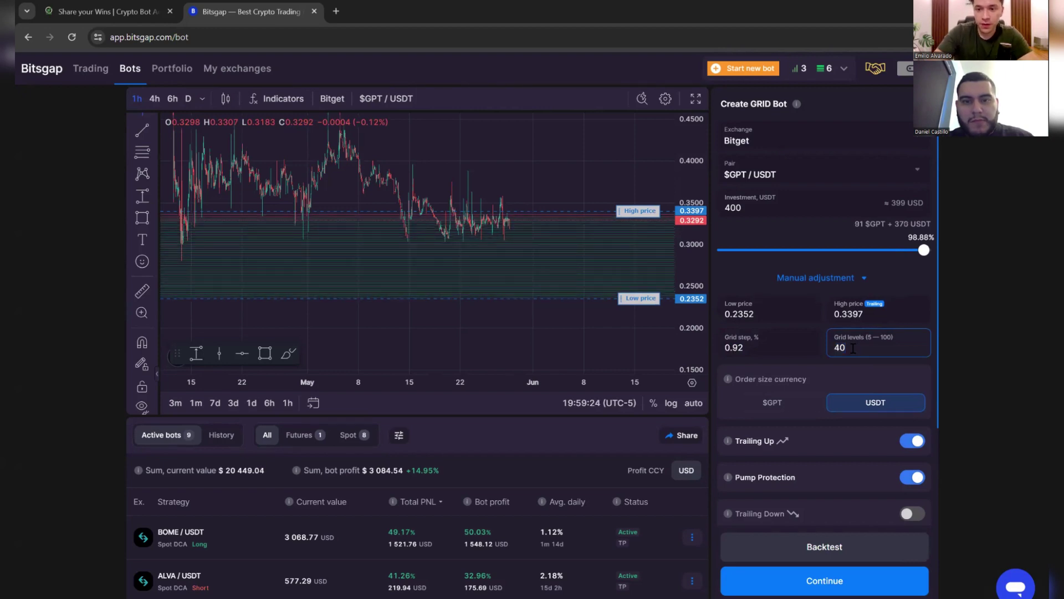
key(BackSpace)
key(BackSpace)
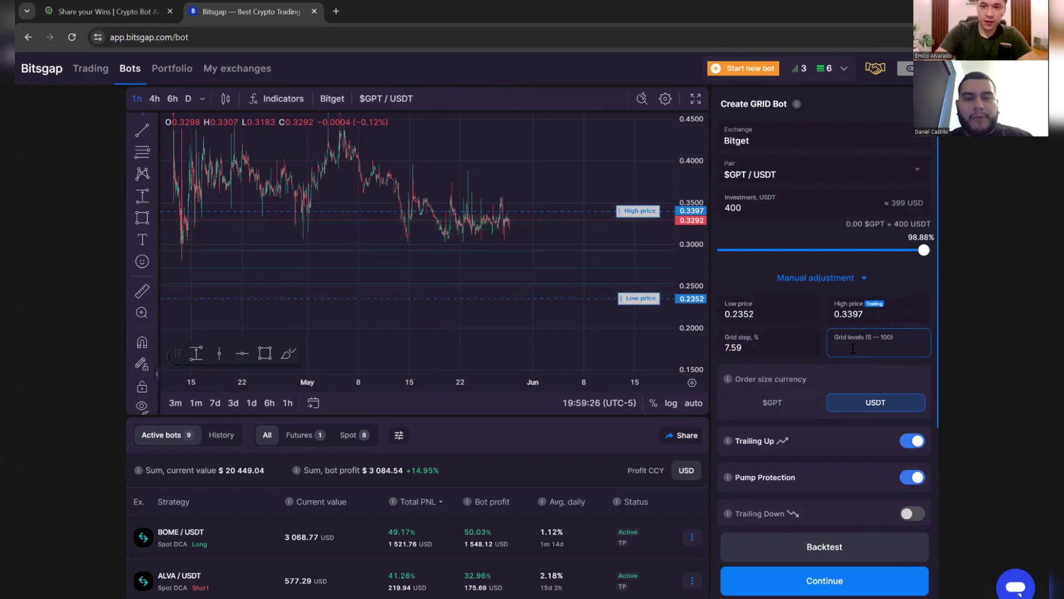
text(20)
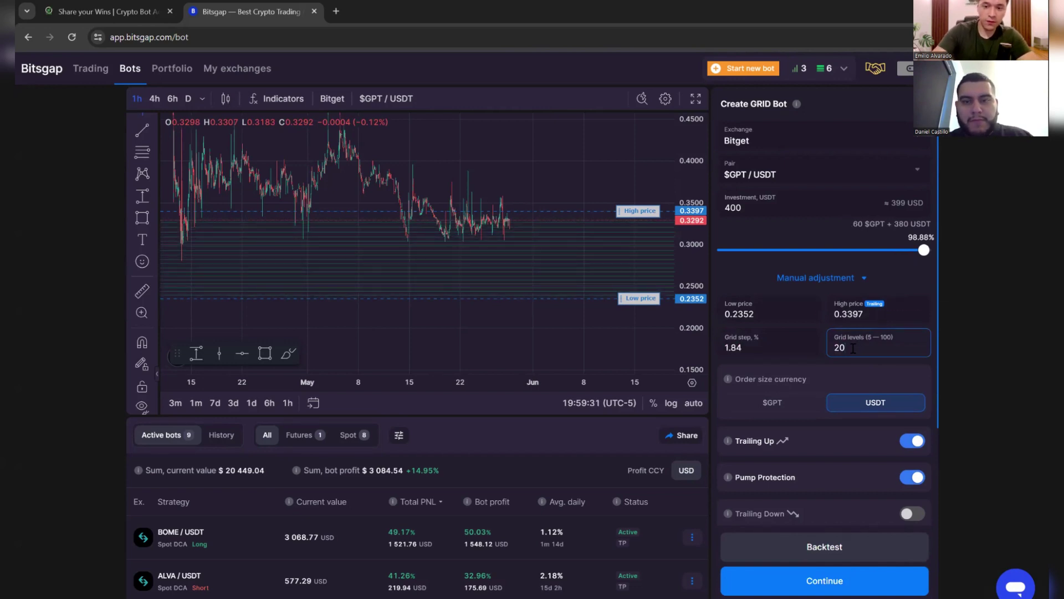
key(BackSpace)
key(BackSpace)
text(10)
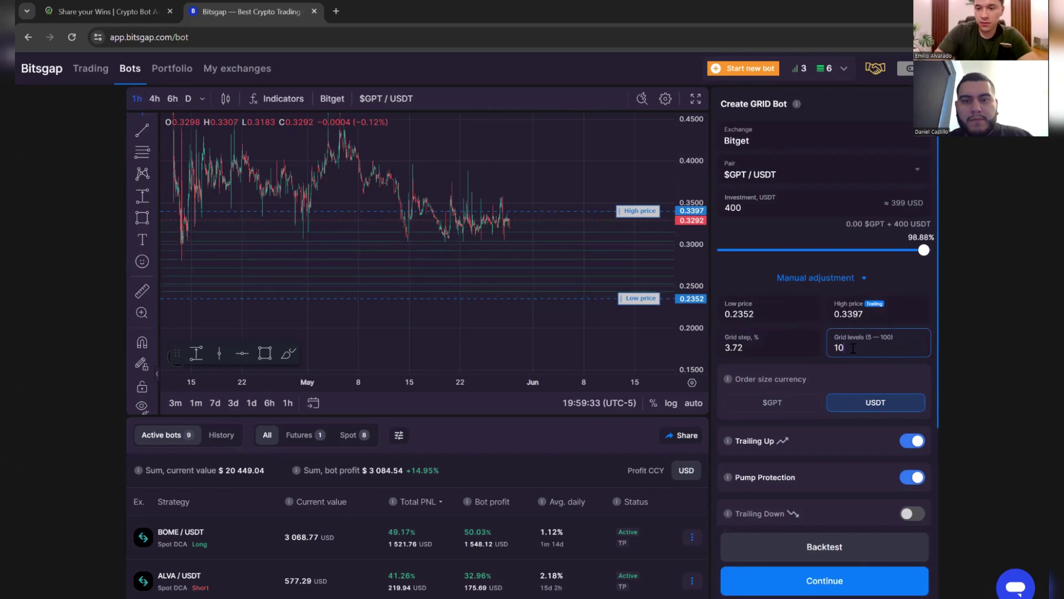
Step: Set the number of grid levels back to 30 and reduce it to 10 for comparison
key(BackSpace)
key(BackSpace)
text(30)
scroll(853, 347, down, 3)
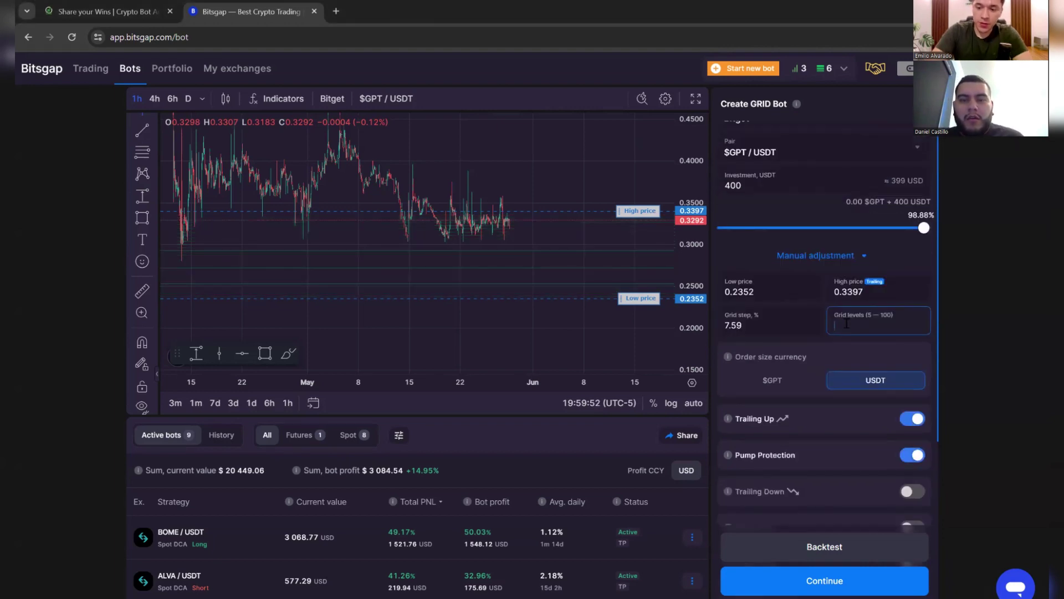
text(30)
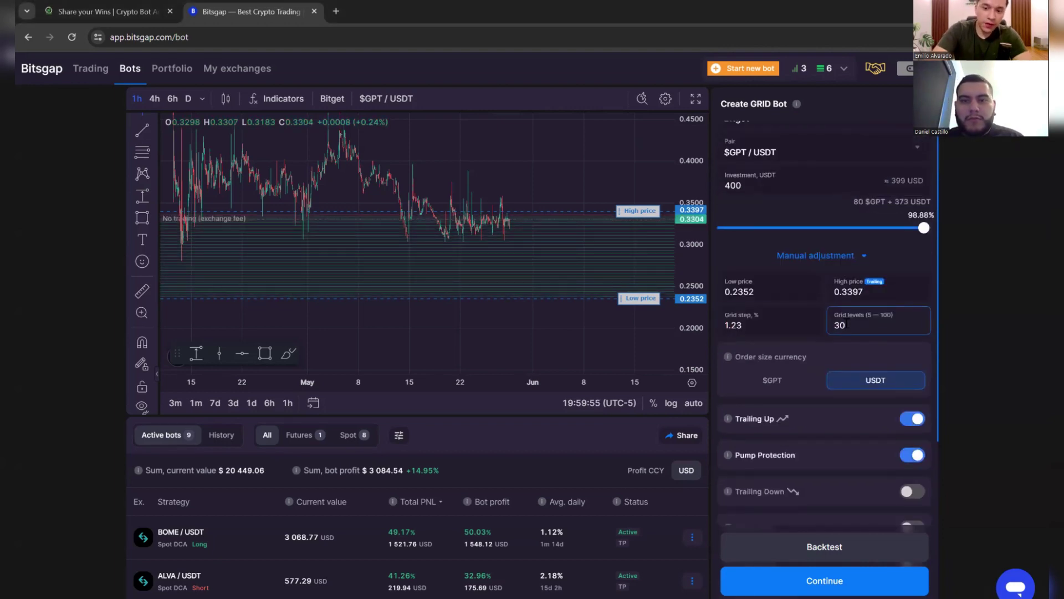
key(BackSpace)
key(BackSpace)
text(10)
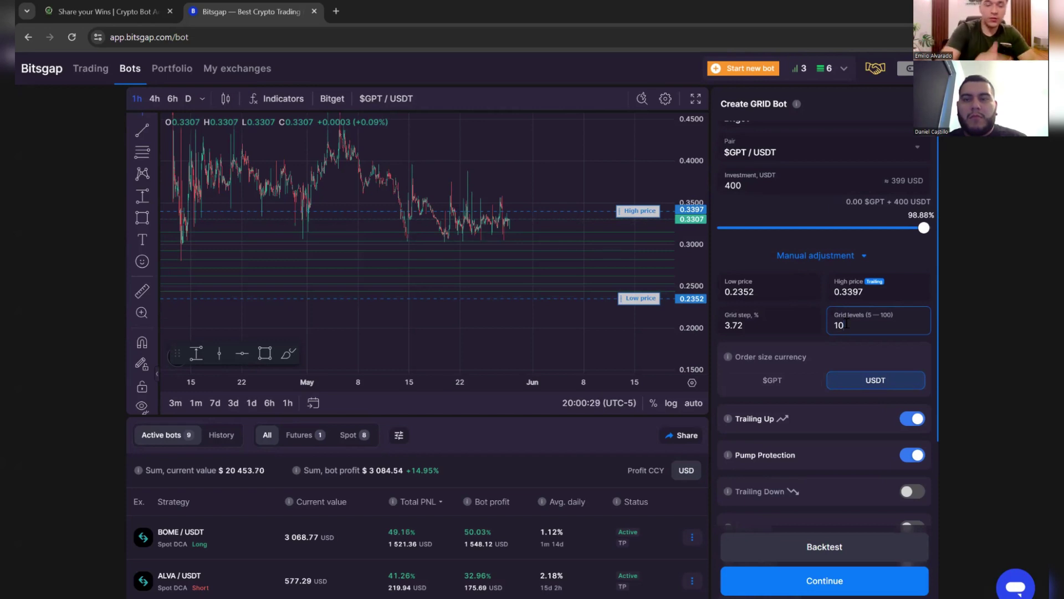
Step: Sketch a sample price path with the orange pen, falling to about 0.26 and recovering to about 0.33
scroll(551, 176, up, 3)
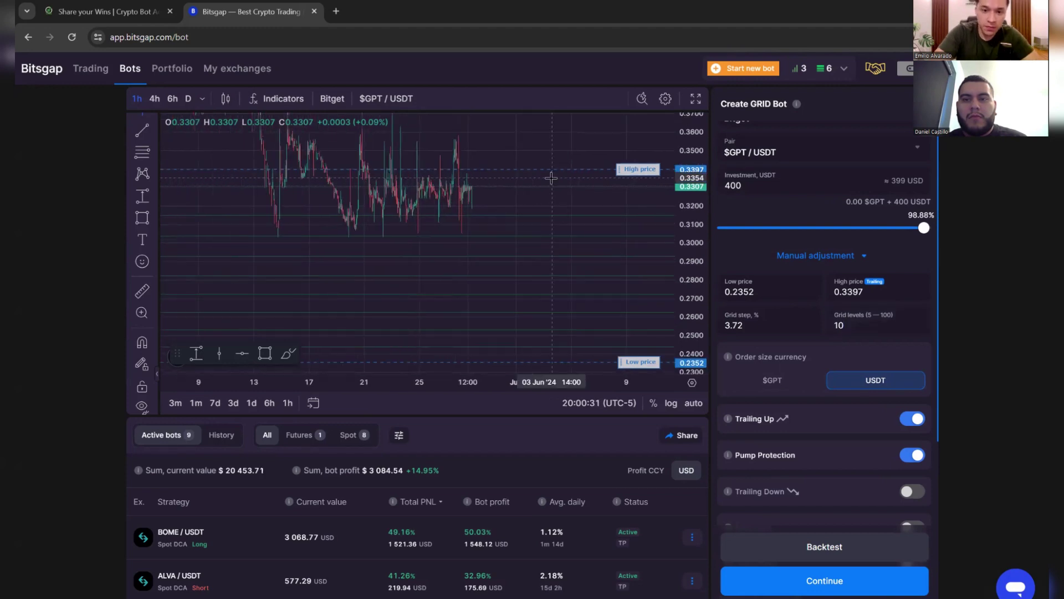
scroll(483, 301, up, 5)
drag(517, 299, 398, 282)
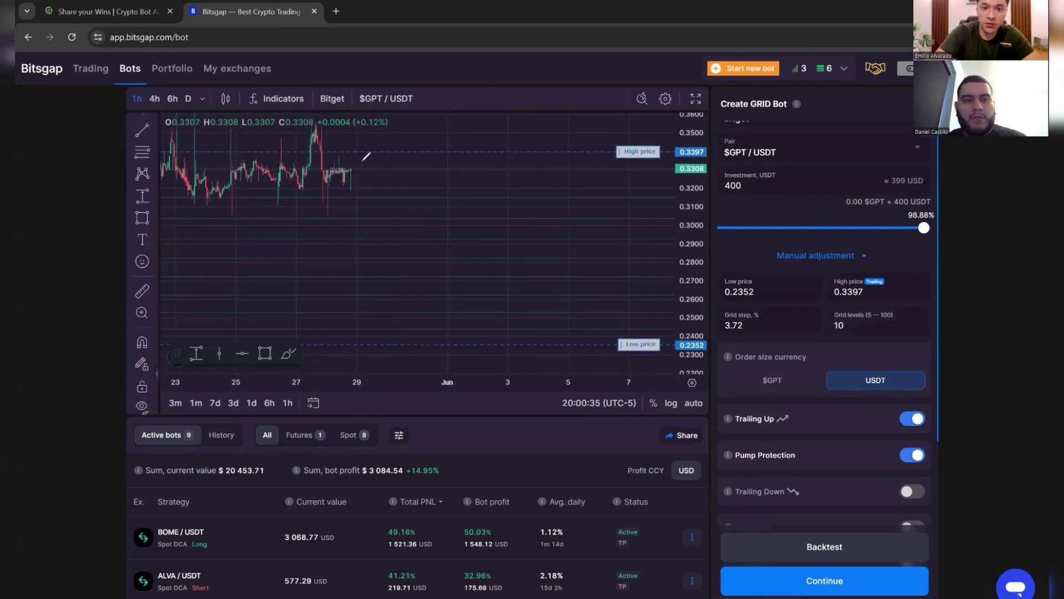
mouse_move(366, 164)
mouse_down()
mouse_move(470, 285)
mouse_move(496, 222)
mouse_move(566, 202)
mouse_move(573, 171)
mouse_up()
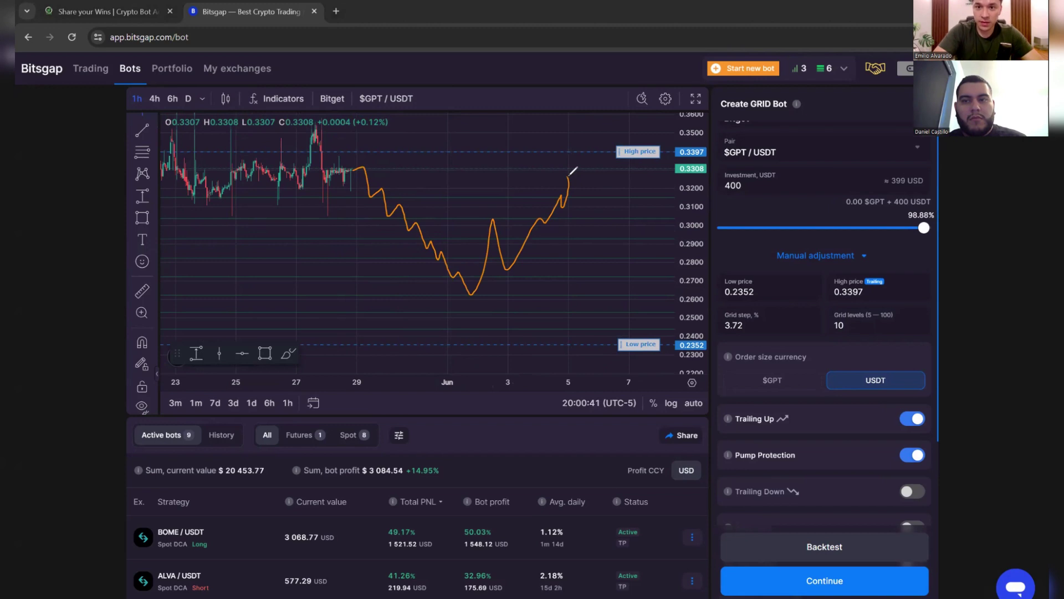
Step: Set the number of grid levels to 25 and raise the grid's high price to 0.3419
double_click(853, 325)
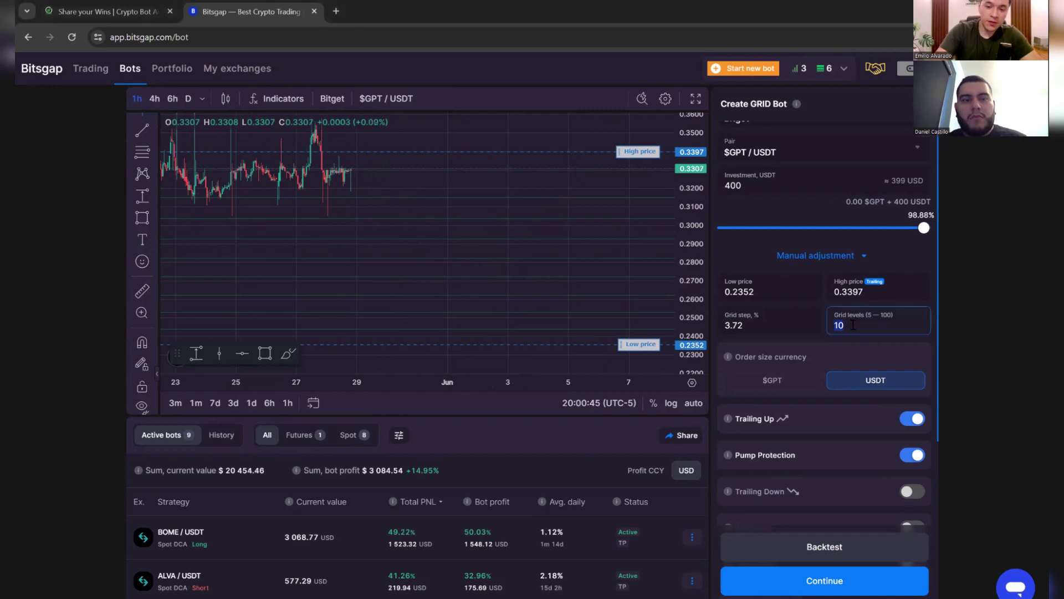
text(25)
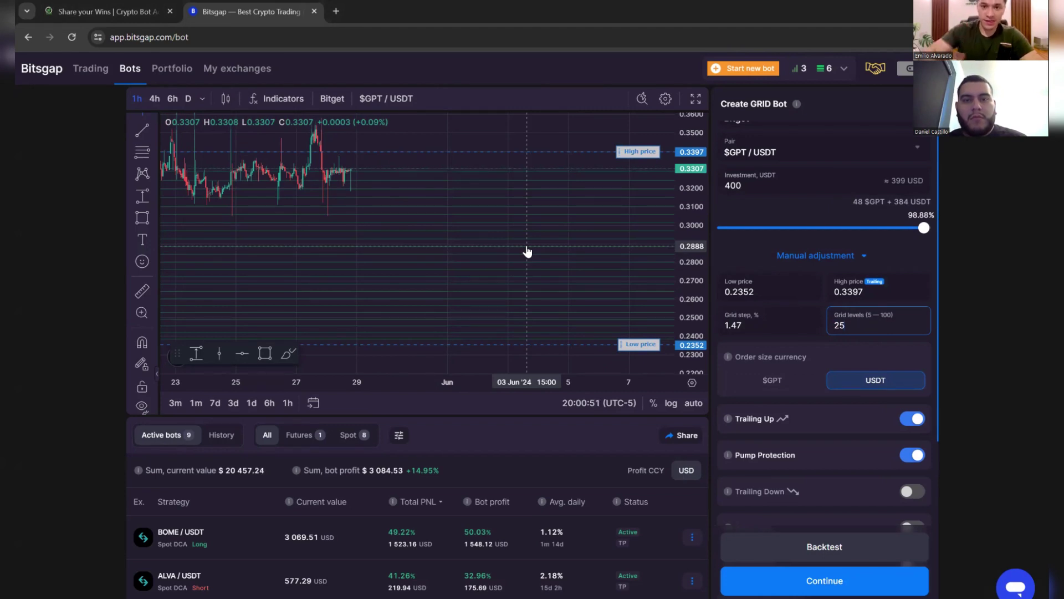
scroll(527, 252, down, 4)
drag(637, 156, 632, 148)
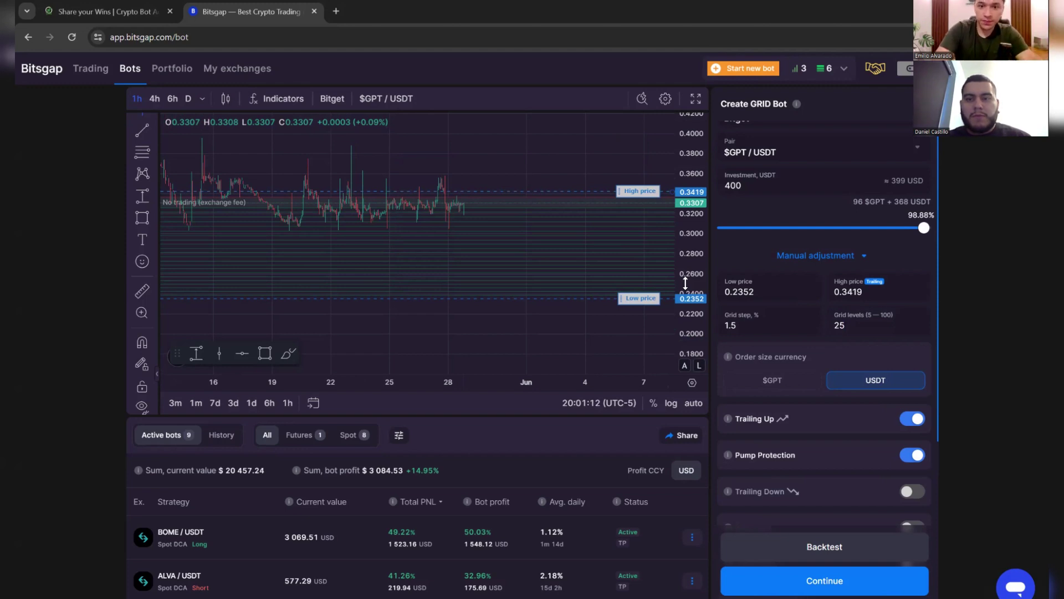
Step: Raise the grid's low price to 0.2465 and run a backtest of the $GPT / USDT bot
scroll(597, 283, down, 3)
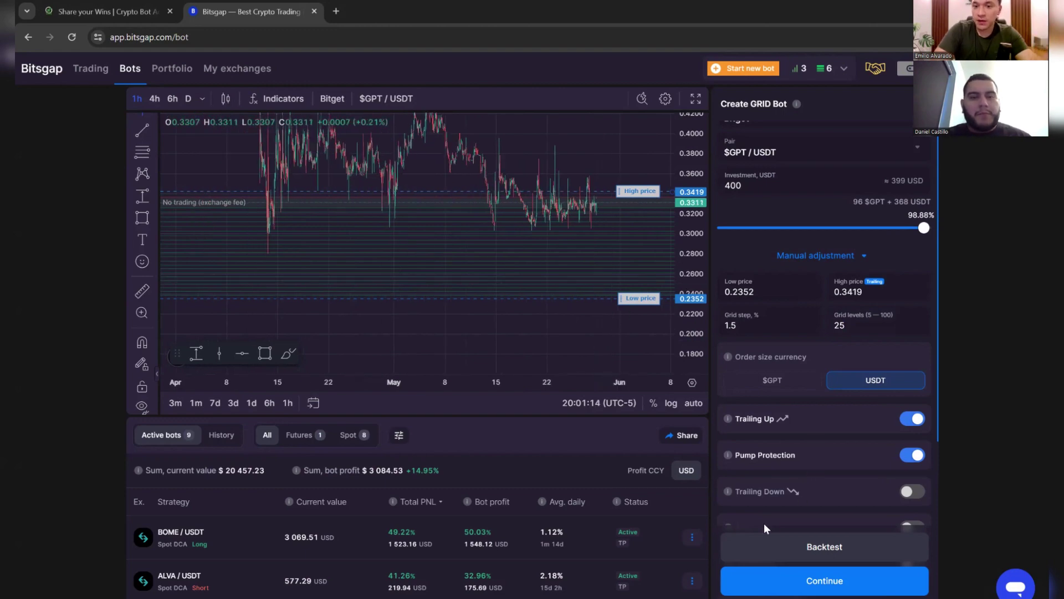
drag(640, 298, 640, 286)
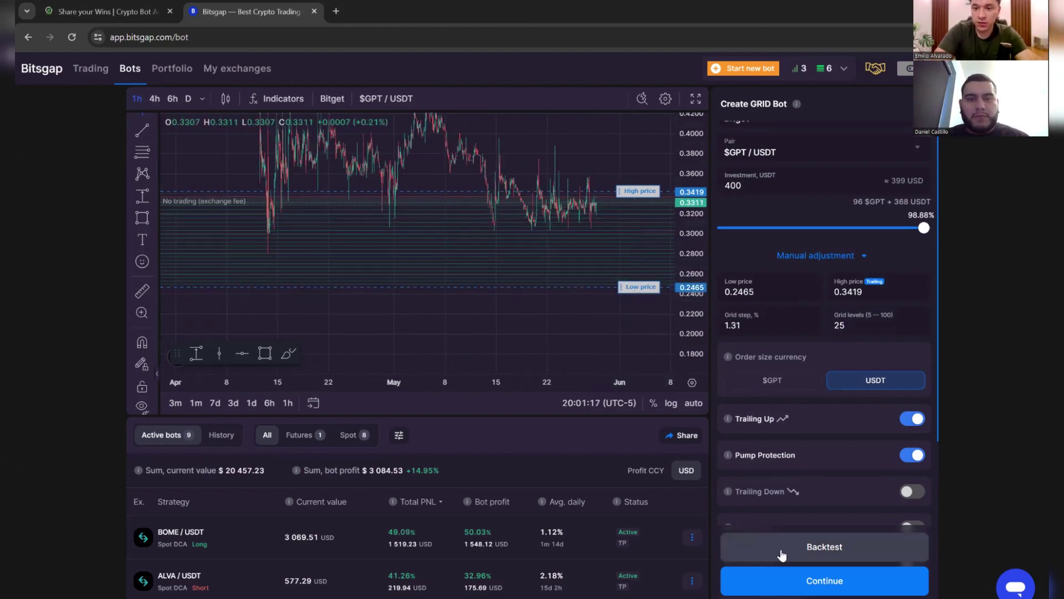
click(781, 548)
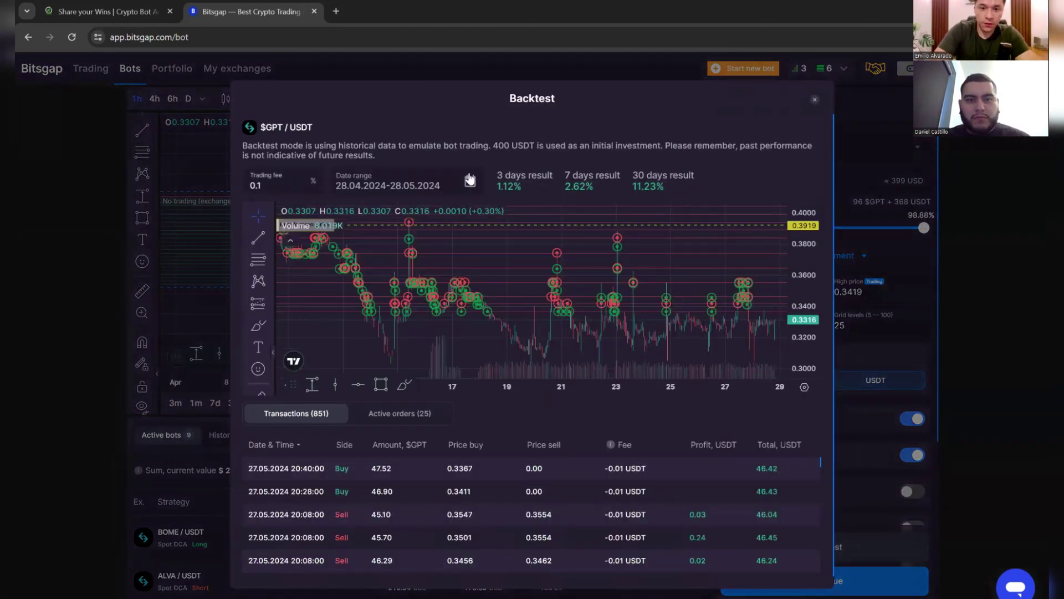
Step: Set the backtest date range to 21.05.2024-28.05.2024 and close the backtest after viewing the 7-day result
click(470, 180)
click(490, 219)
click(382, 366)
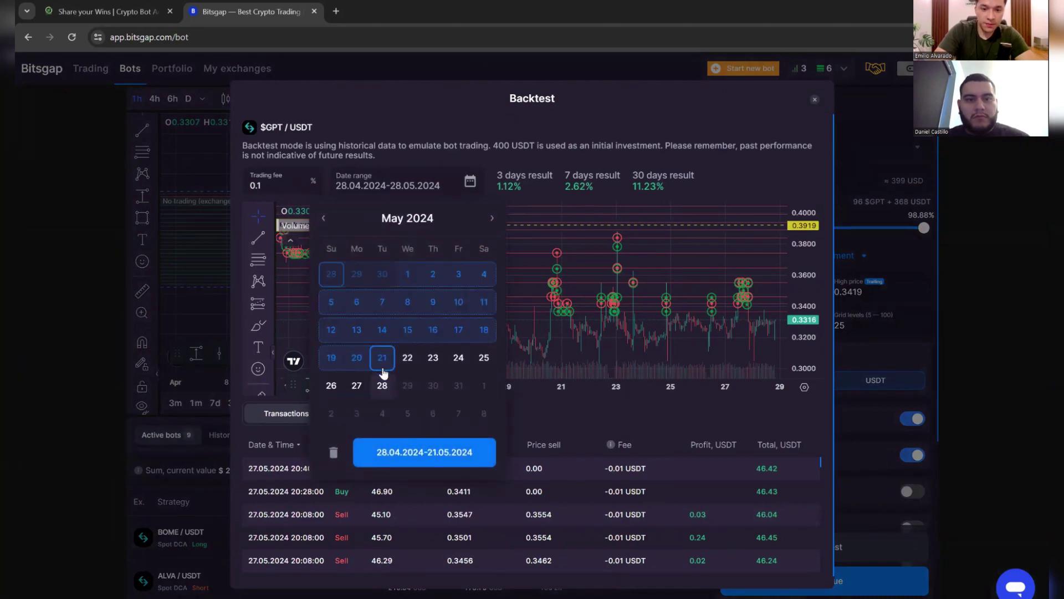
click(382, 385)
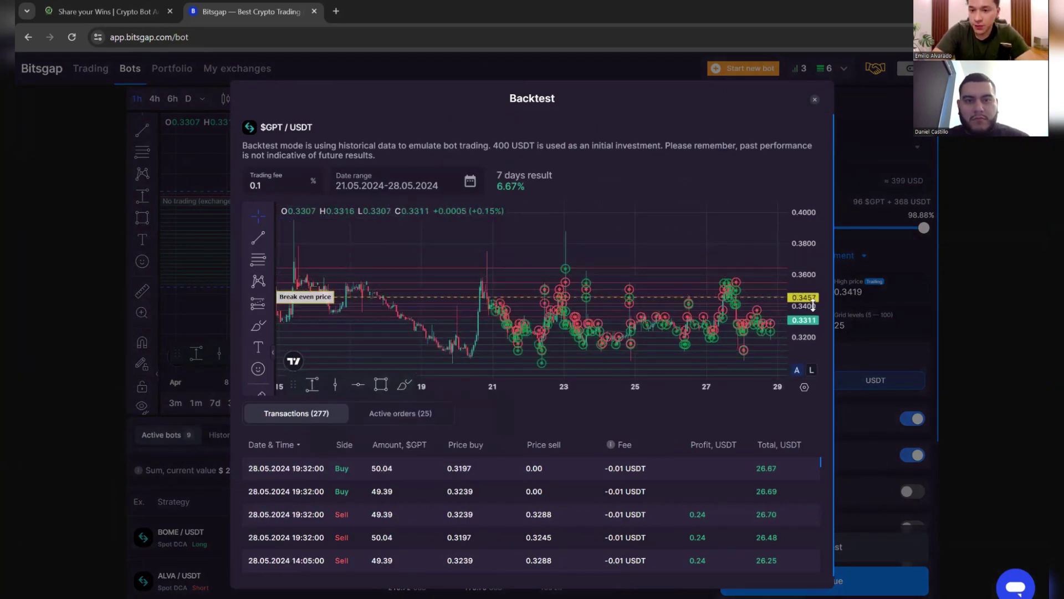
click(881, 343)
Step: Set the number of grid levels to 35 and rerun the backtest over the same dates
double_click(870, 330)
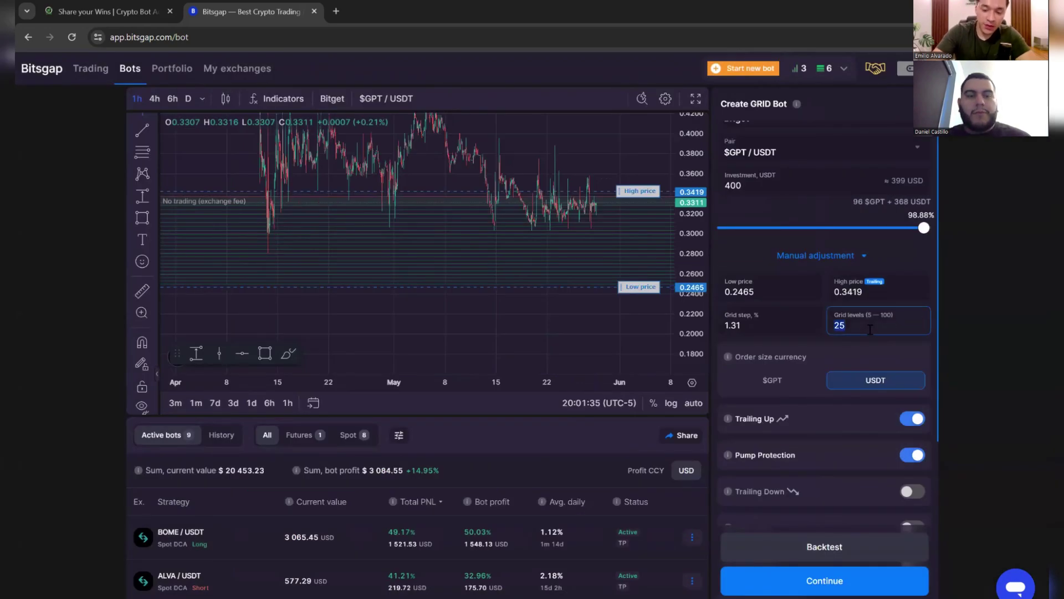
text(35)
click(797, 537)
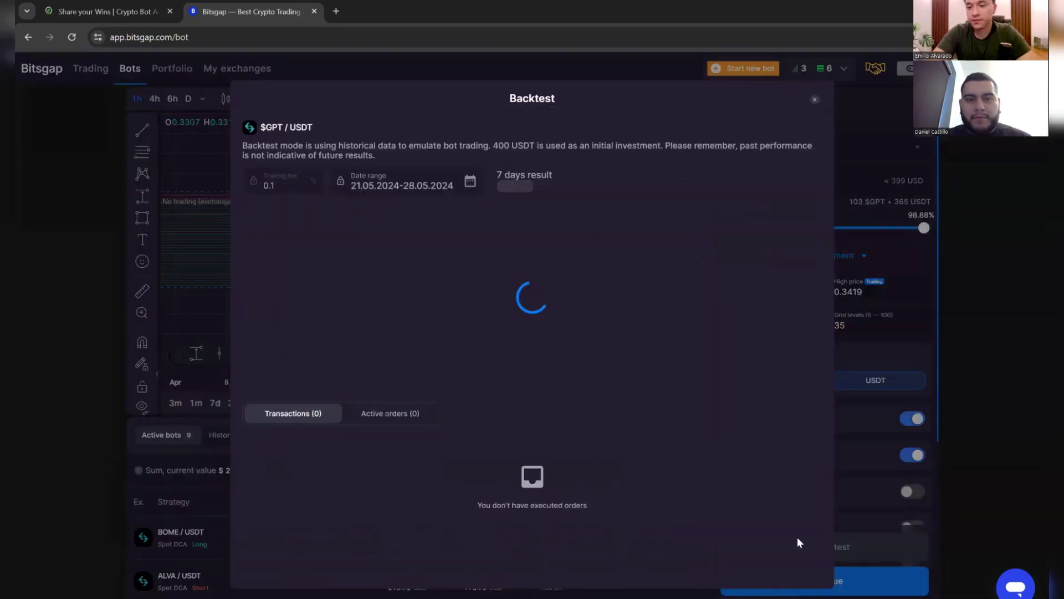
click(921, 426)
Step: Try 20 grid levels and reduce the number of levels to 15 for comparison
double_click(850, 327)
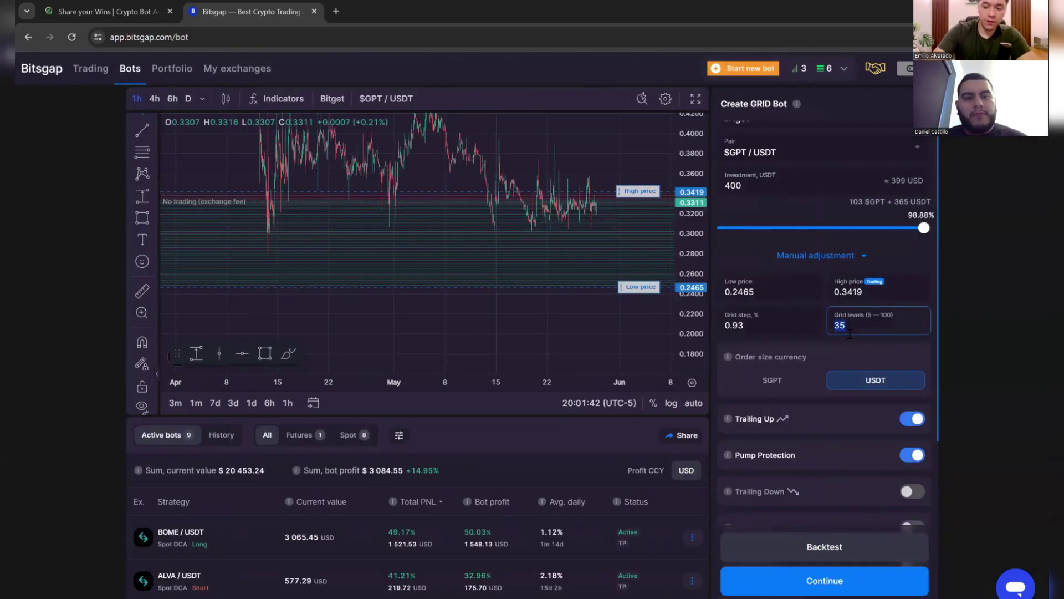
text(20)
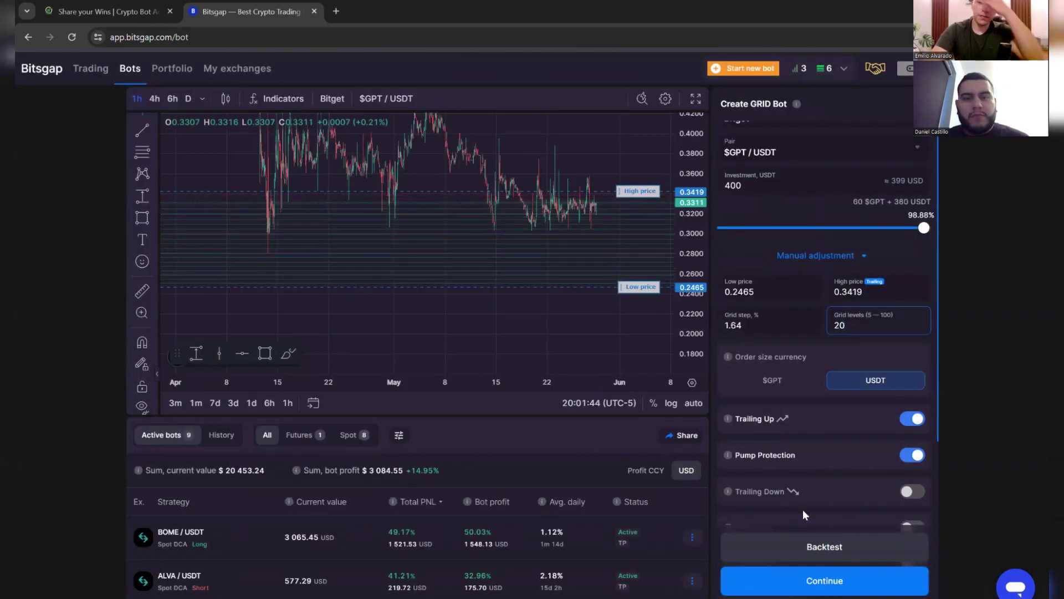
key(BackSpace)
key(BackSpace)
text(15)
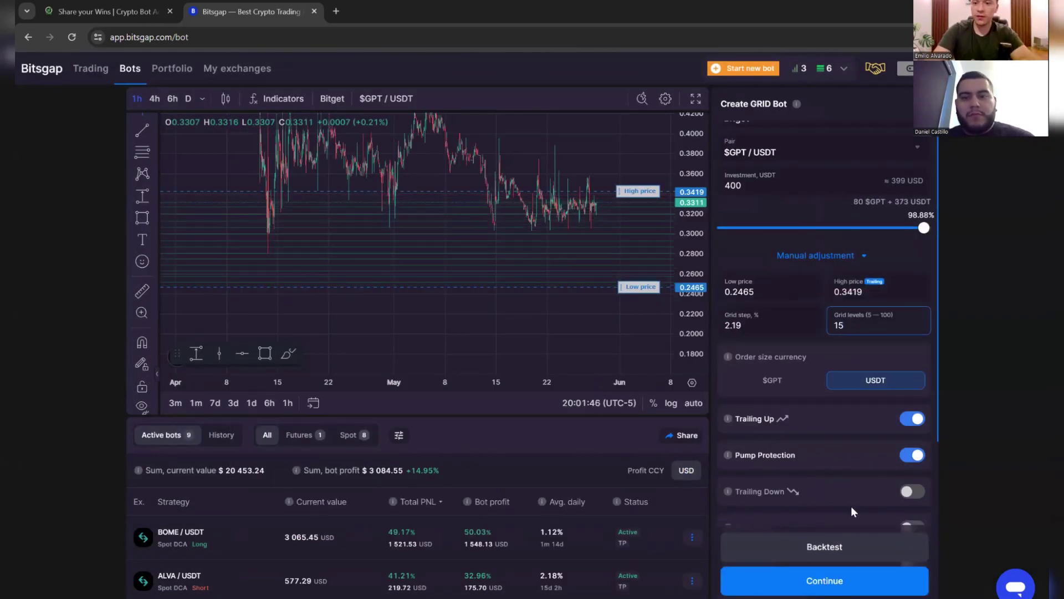
Step: Backtest the 15-level grid with a high price of 0.3464 and examine its trades on the chart
click(763, 544)
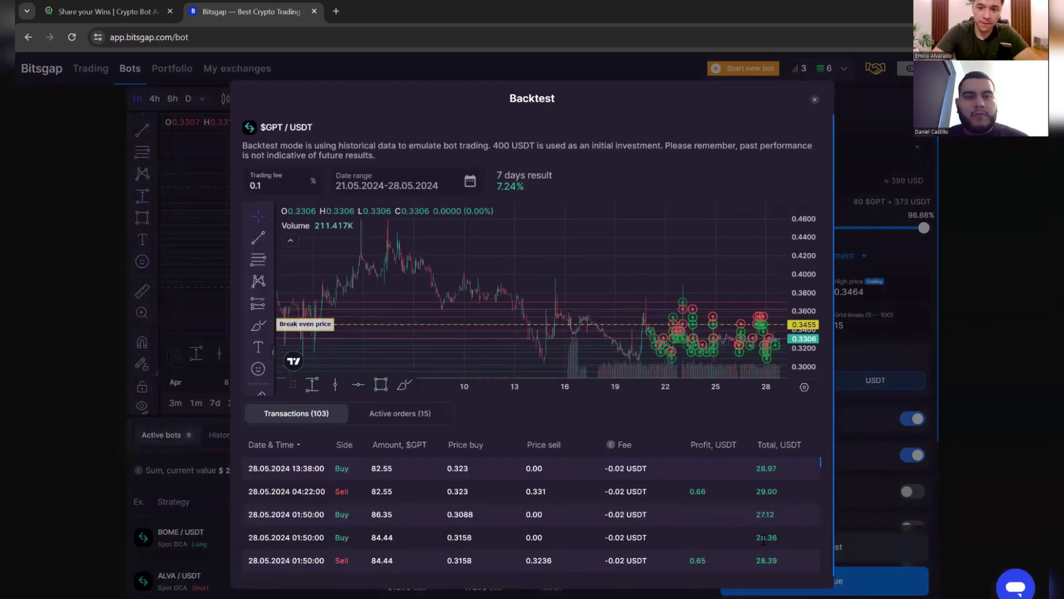
scroll(696, 316, up, 2)
scroll(638, 343, up, 2)
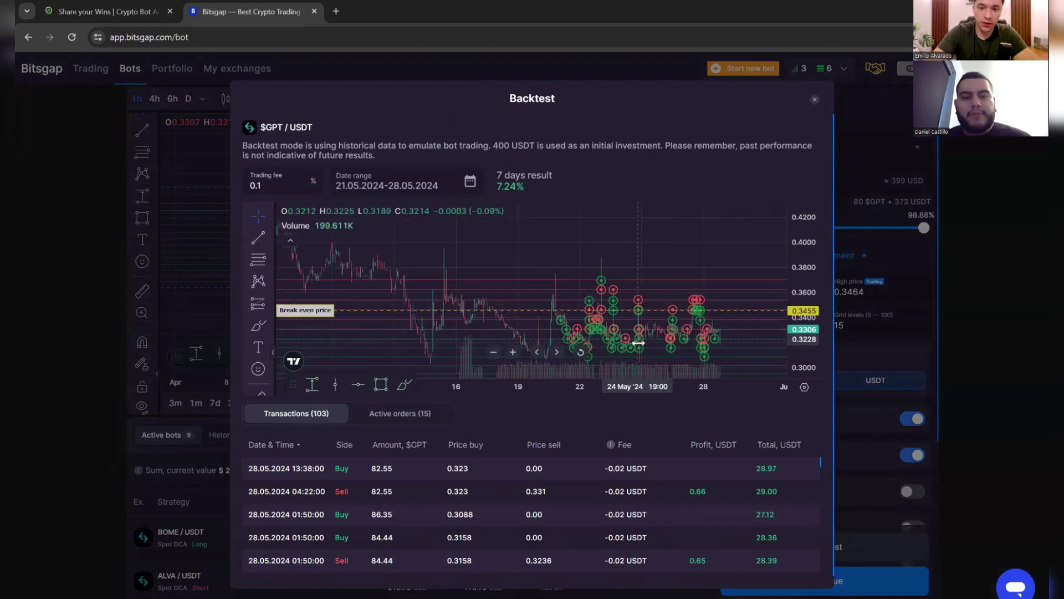
Step: Close the backtest and set the number of grid levels back to 25
click(881, 341)
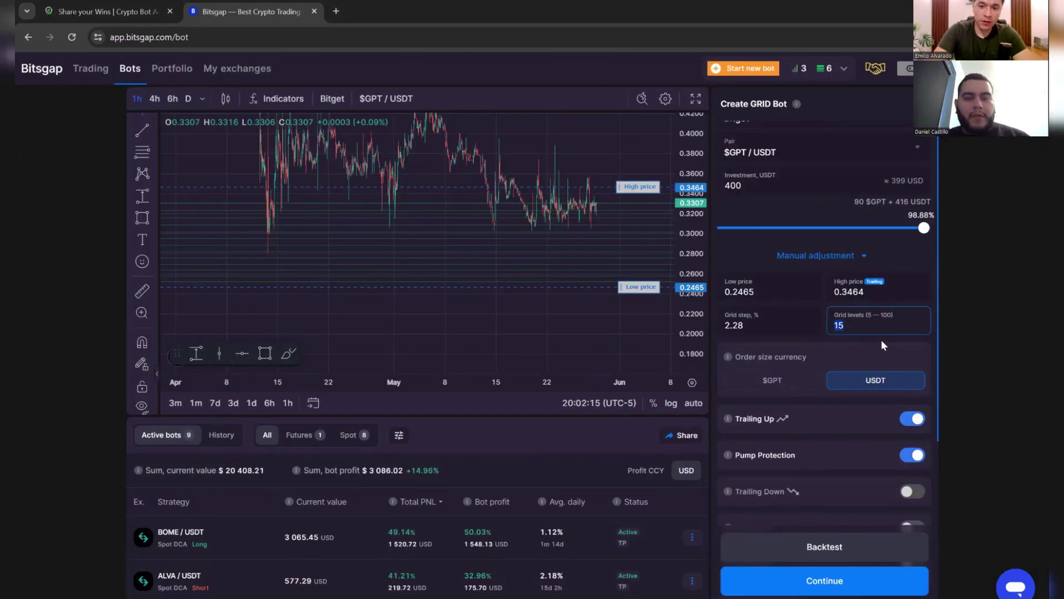
text(25)
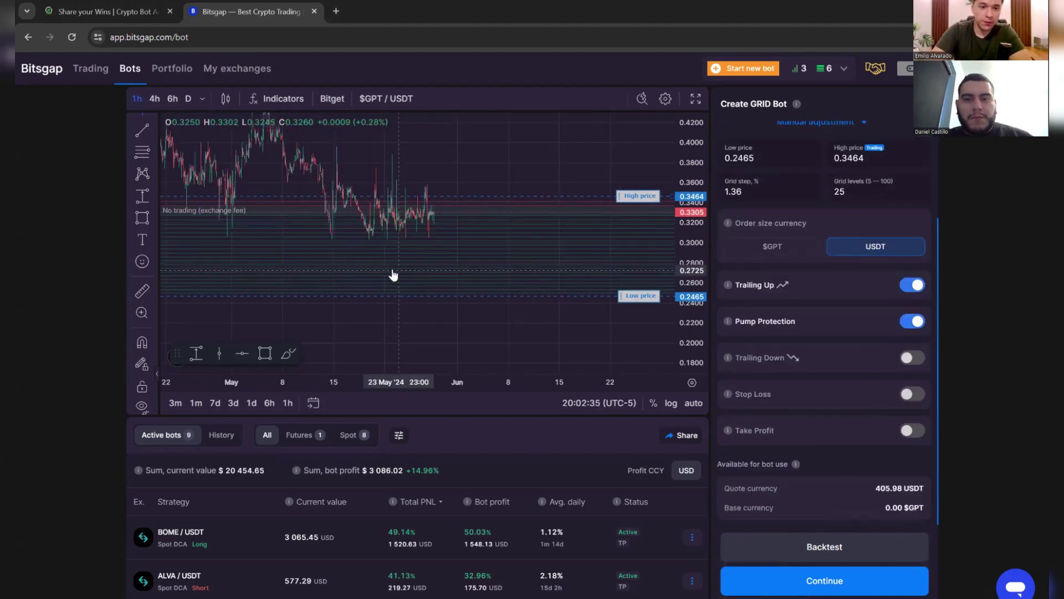
Step: Sketch an orange price path rising past the high price to about 0.42, plus a curve beneath it starting at the current price
scroll(393, 275, up, 1)
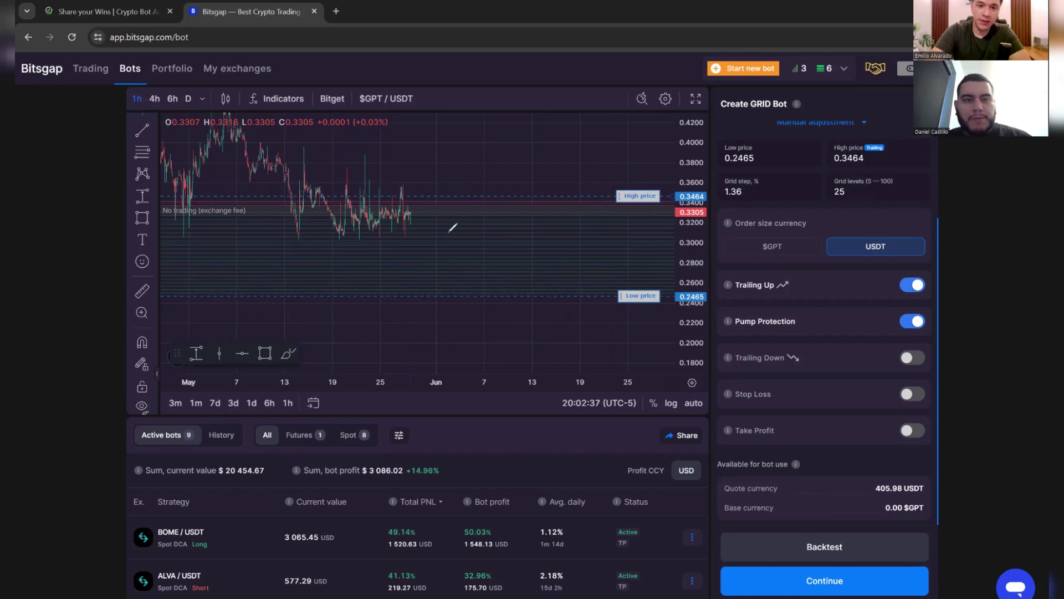
mouse_move(410, 211)
mouse_down()
mouse_move(459, 209)
mouse_move(567, 138)
mouse_move(524, 133)
mouse_up()
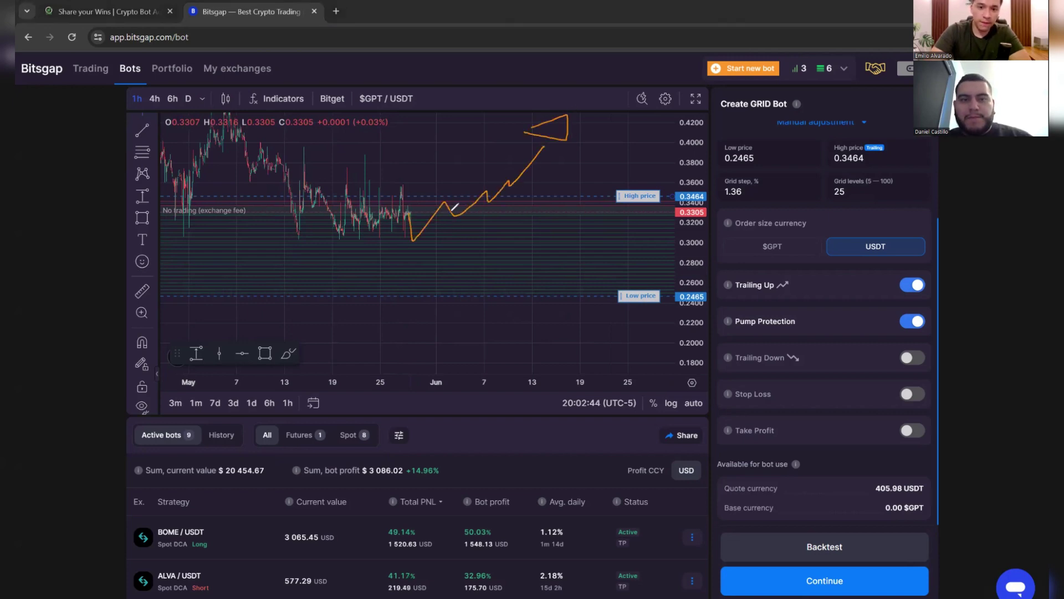
mouse_move(413, 215)
mouse_down()
mouse_move(522, 230)
mouse_move(570, 167)
mouse_move(562, 172)
mouse_up()
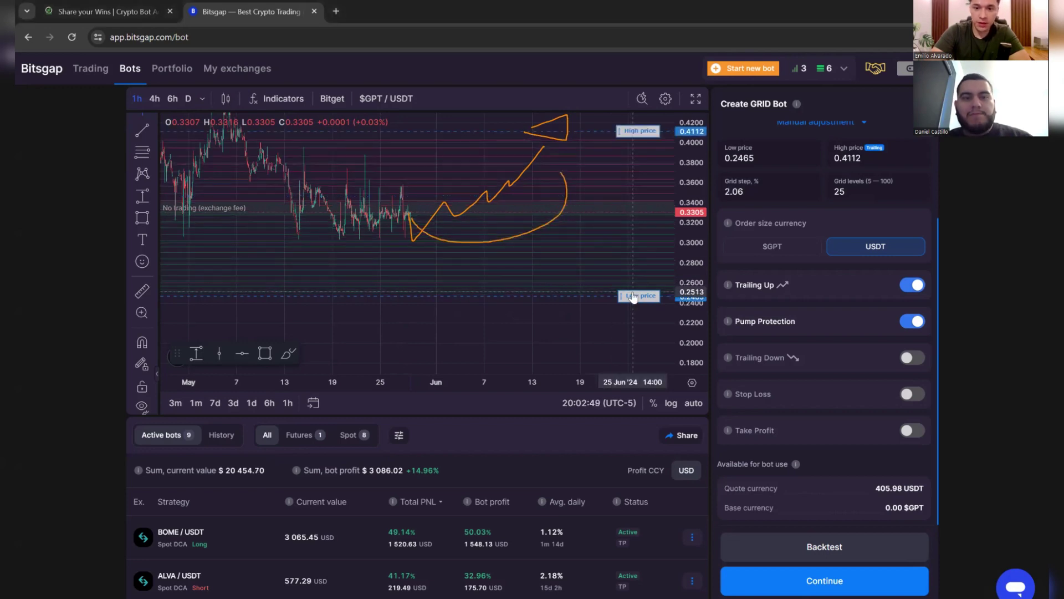
Step: Set the grid's low price to 0.2144 and high price to 0.341, and draw checkmarks beside Trailing Up and Pump Protection
drag(633, 298, 636, 328)
drag(644, 136, 643, 201)
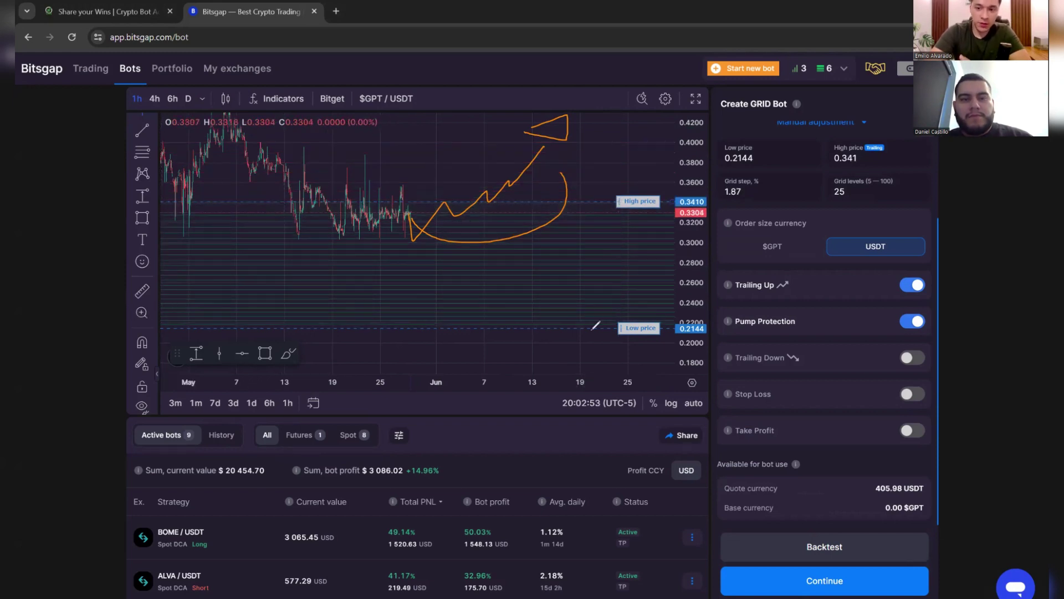
drag(920, 293, 960, 257)
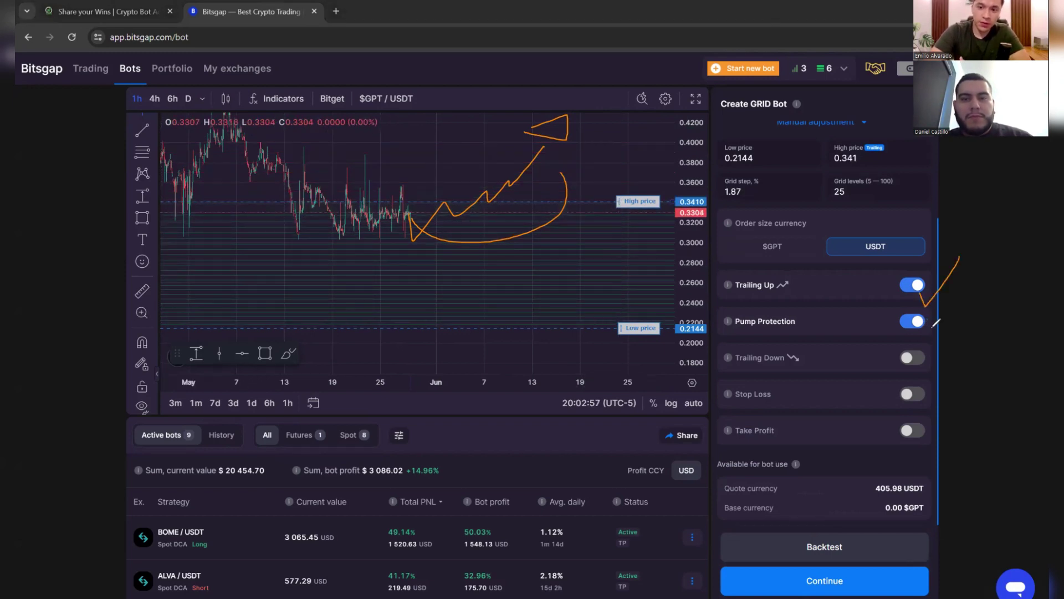
drag(928, 320, 963, 303)
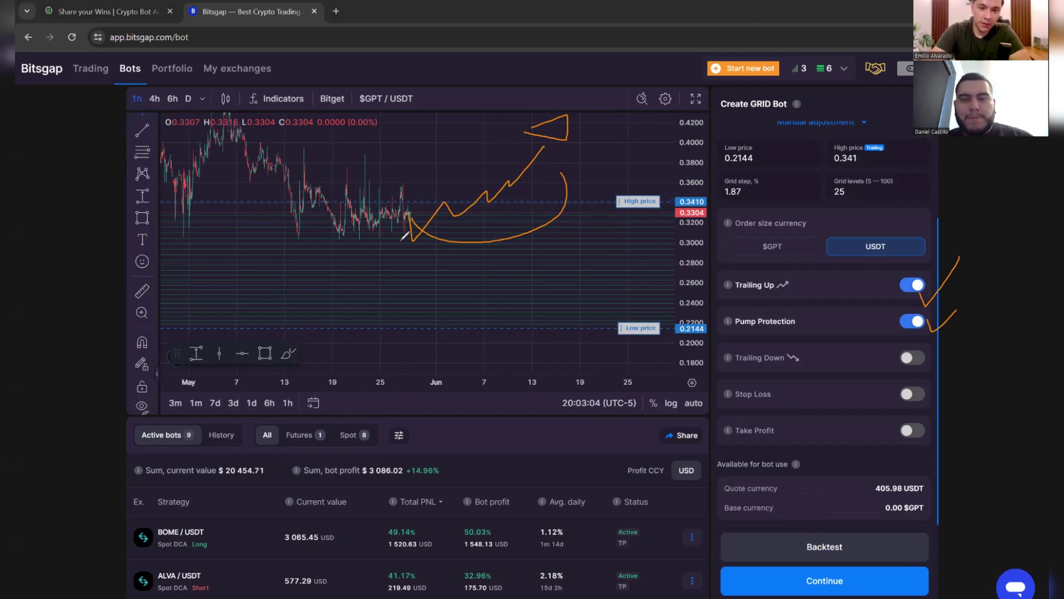
Step: Sketch a falling price path from about 0.30 to below 0.18, circle the low price label and undo the circle
mouse_move(400, 242)
mouse_down()
mouse_move(519, 355)
mouse_move(546, 425)
mouse_move(563, 408)
mouse_up()
drag(644, 305, 615, 317)
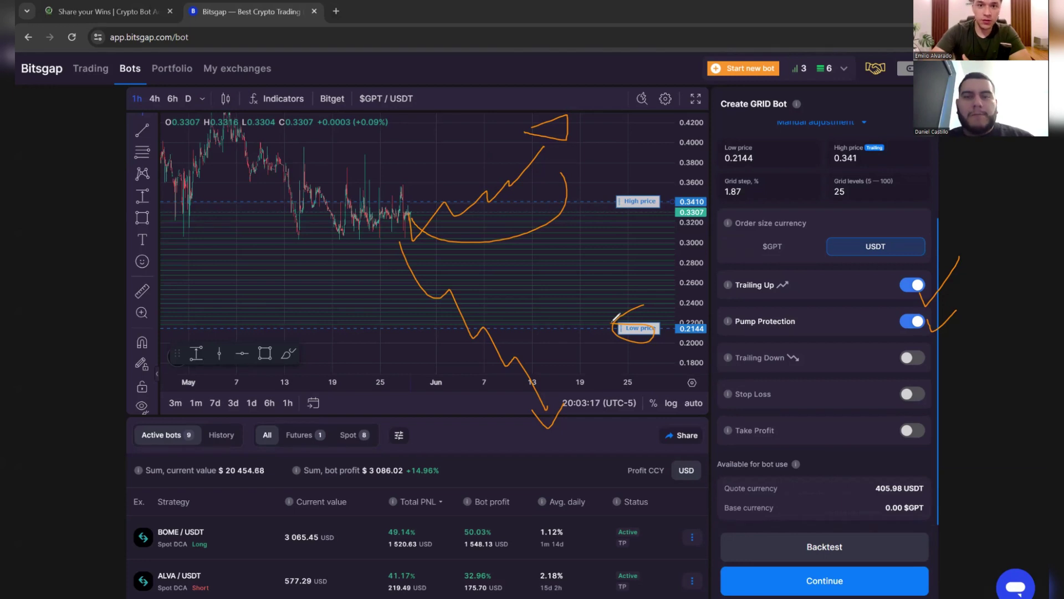
key(ctrl+z)
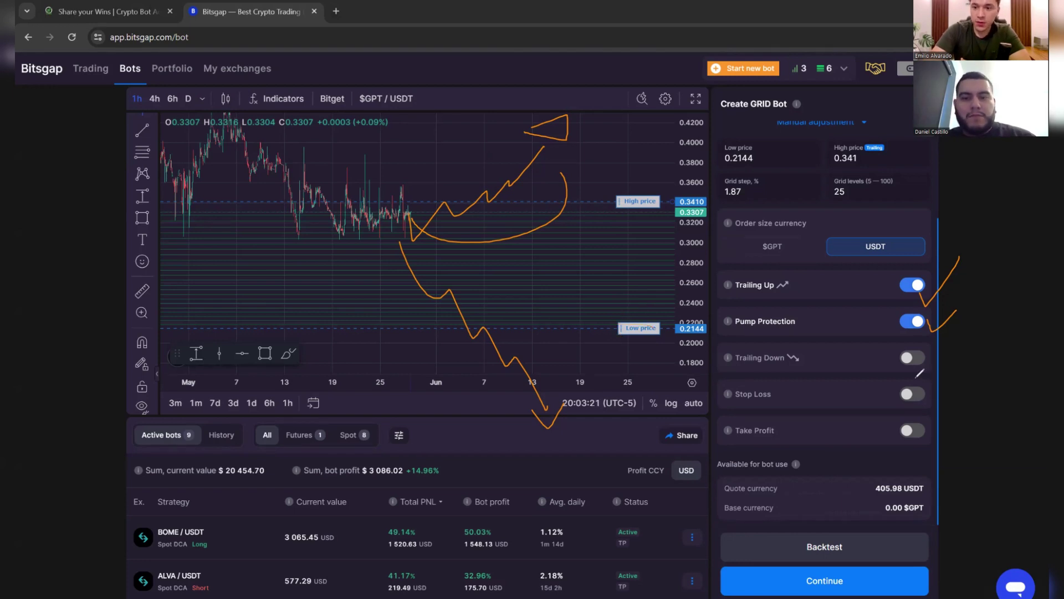
Step: Draw a checkmark beside the Stop Loss option and review the bot's settings from the exchange down to the available balance
drag(914, 379, 949, 359)
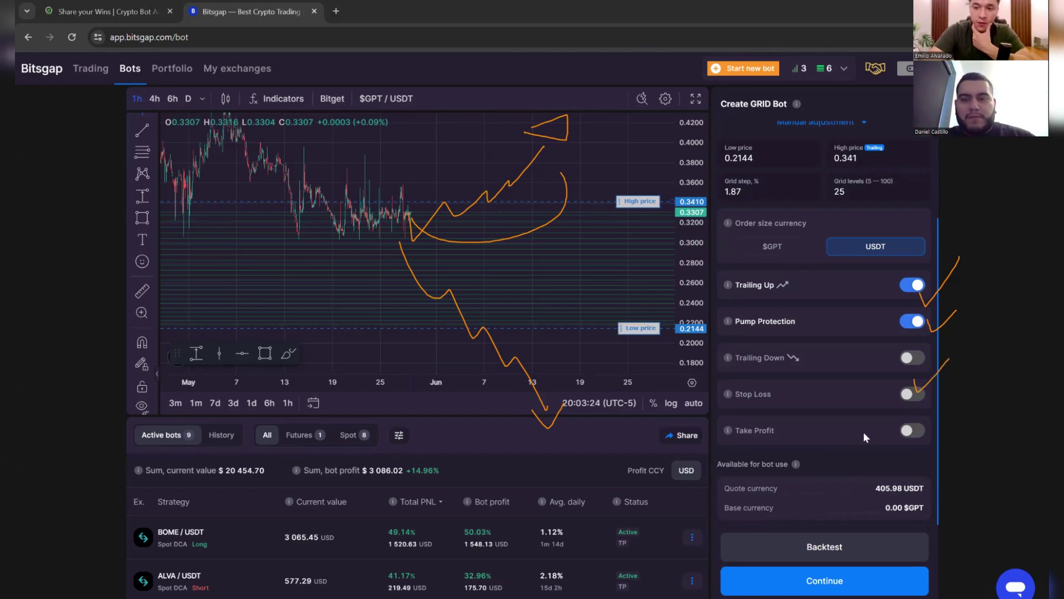
scroll(865, 437, down, 2)
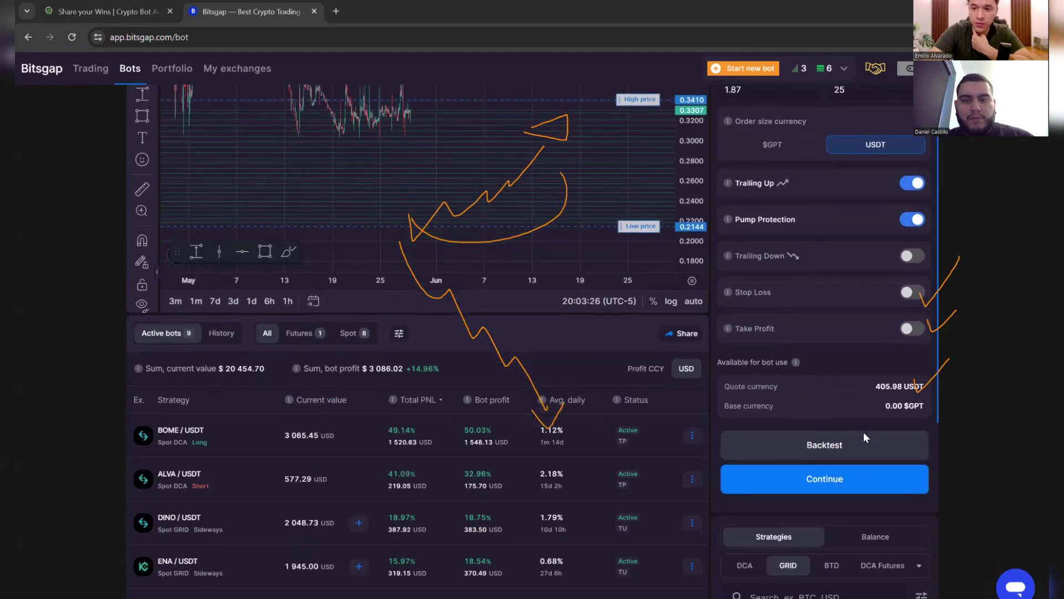
scroll(863, 437, up, 2)
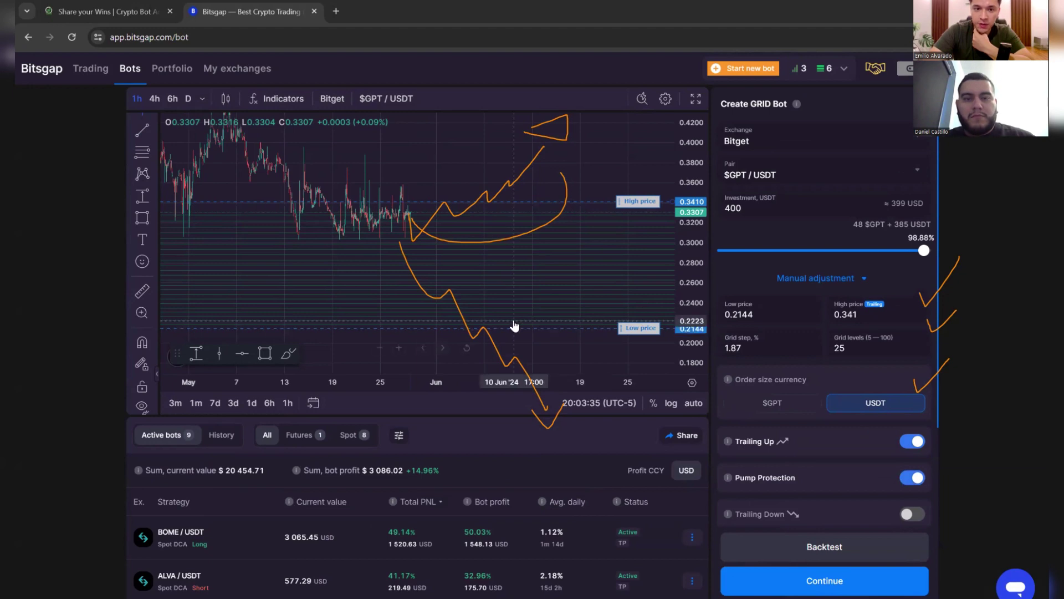
scroll(515, 326, down, 1)
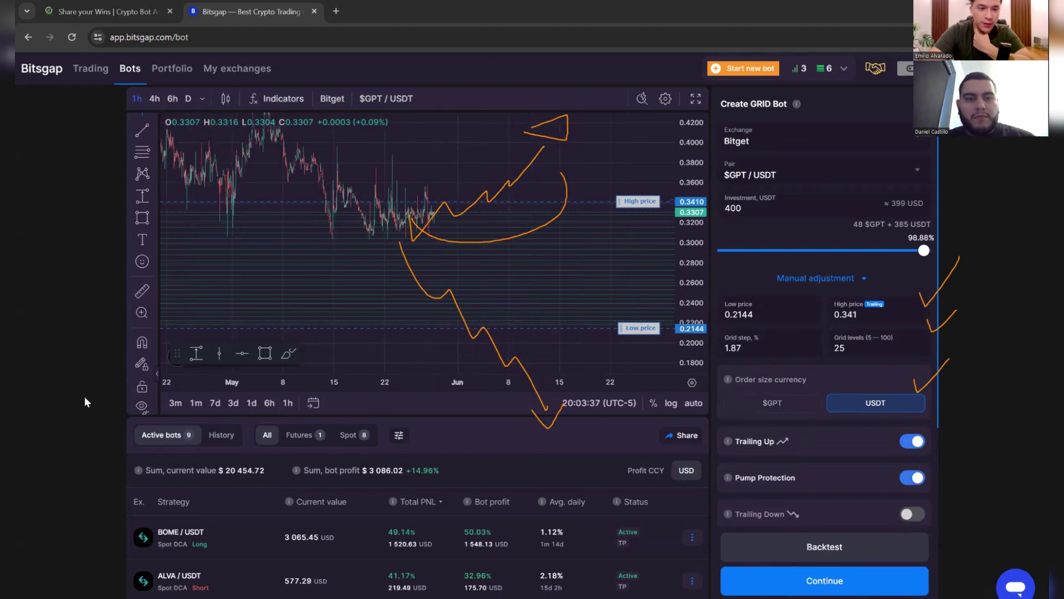